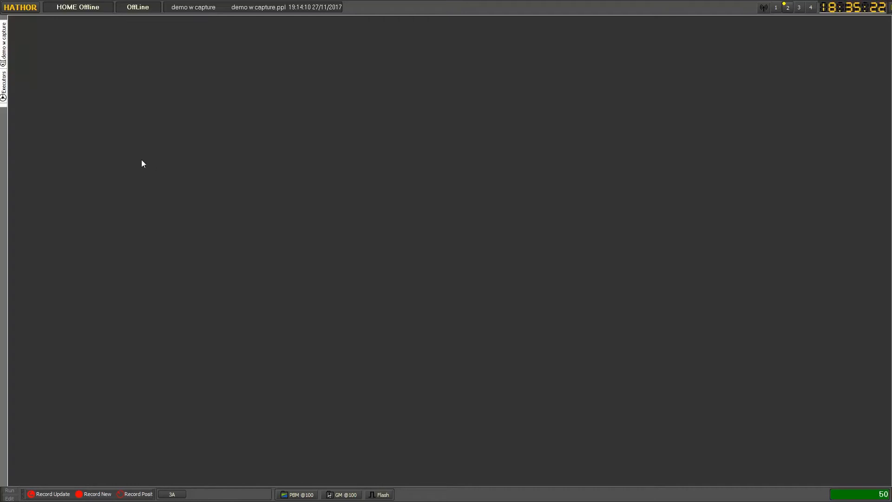
Step: Open a Field Editor window and reposition it as a floating window on the empty workspace
{"action": "left_click", "coordinate": [27, 12]}
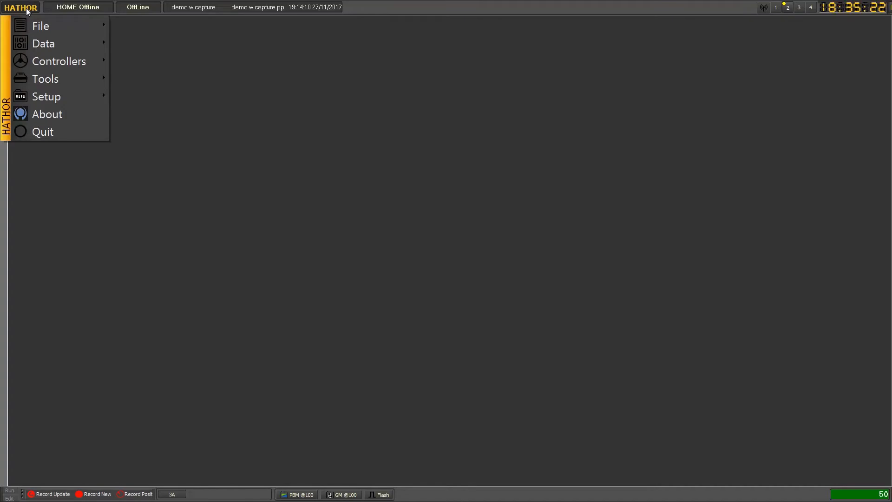
{"action": "mouse_move", "coordinate": [66, 60]}
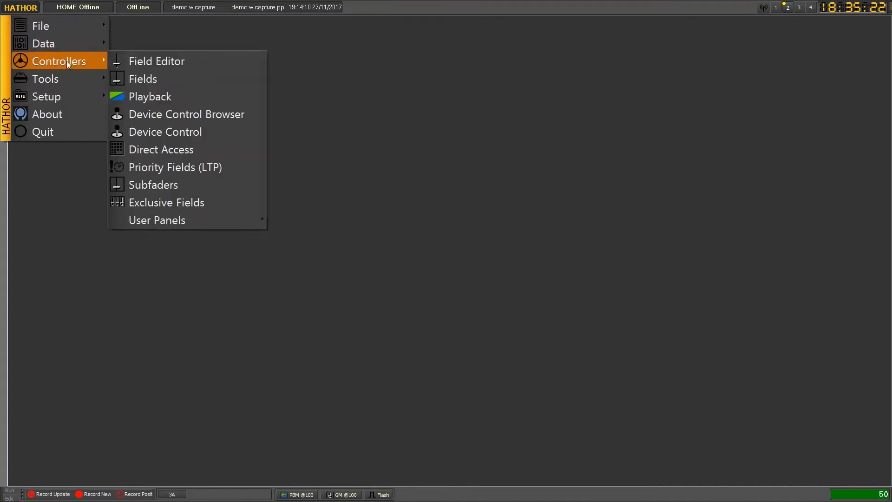
{"action": "left_click", "coordinate": [168, 62]}
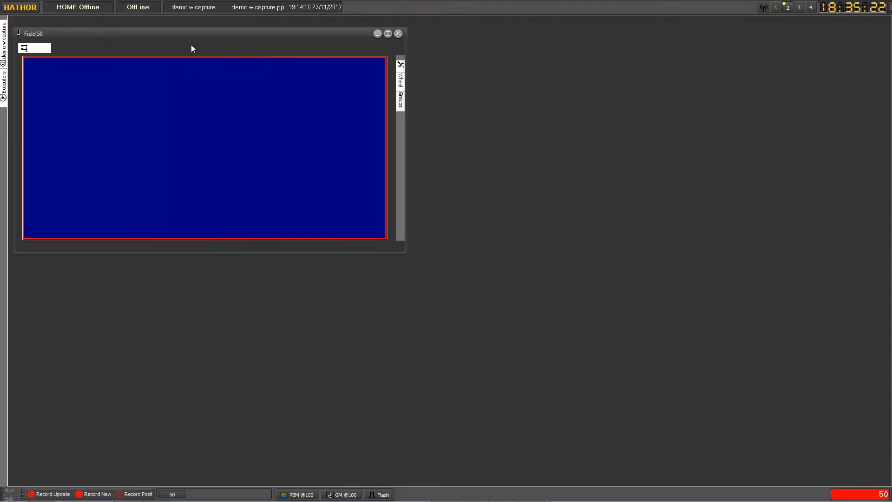
{"action": "left_click_drag", "start_coordinate": [167, 35], "coordinate": [251, 69]}
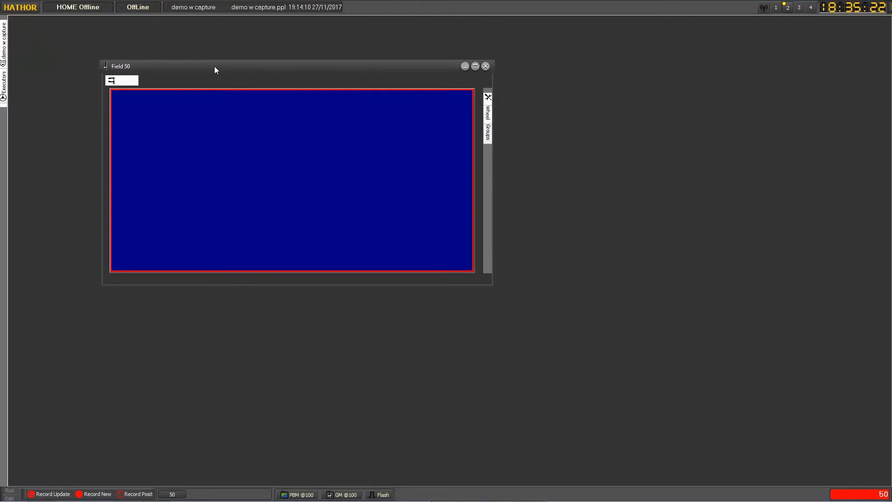
{"action": "left_click_drag", "start_coordinate": [215, 69], "coordinate": [242, 65]}
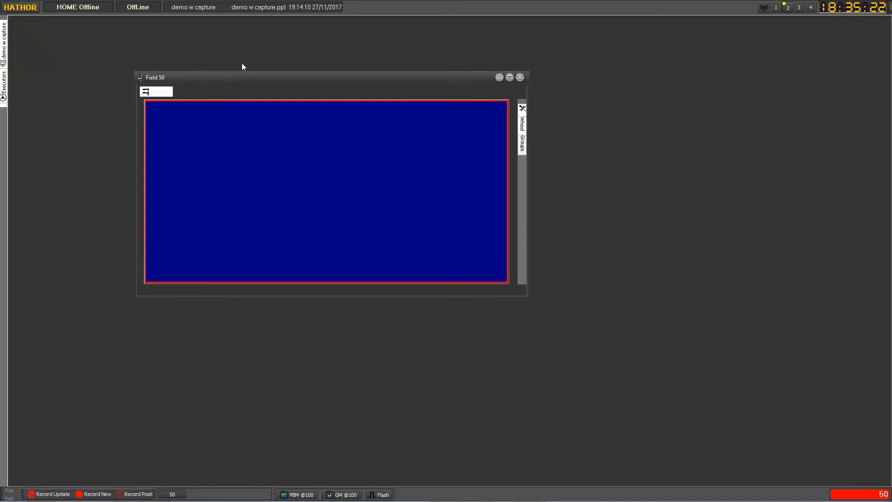
{"action": "mouse_move", "coordinate": [254, 77]}
{"action": "left_mouse_down"}
{"action": "mouse_move", "coordinate": [359, 90]}
{"action": "mouse_move", "coordinate": [238, 105]}
{"action": "mouse_move", "coordinate": [246, 70]}
{"action": "left_mouse_up"}
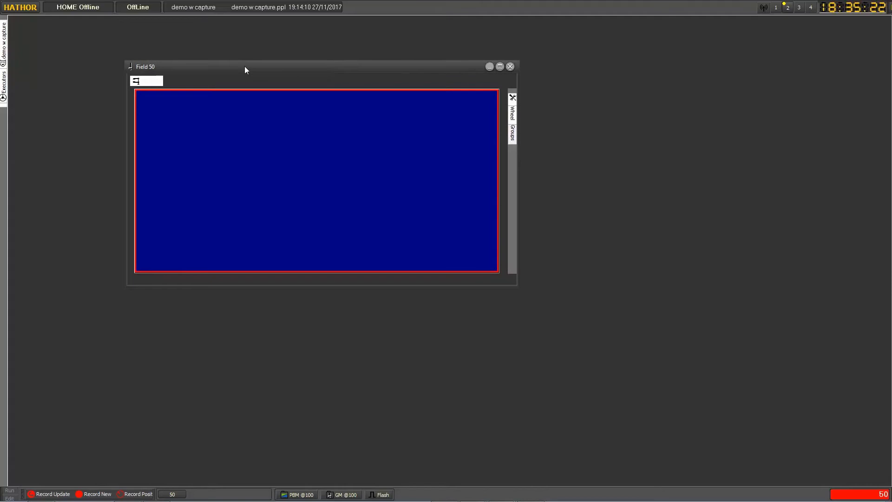
Step: Open a second Field Editor window and offset the two floating windows so both title bars stay reachable
{"action": "left_click", "coordinate": [20, 7]}
{"action": "mouse_move", "coordinate": [32, 60]}
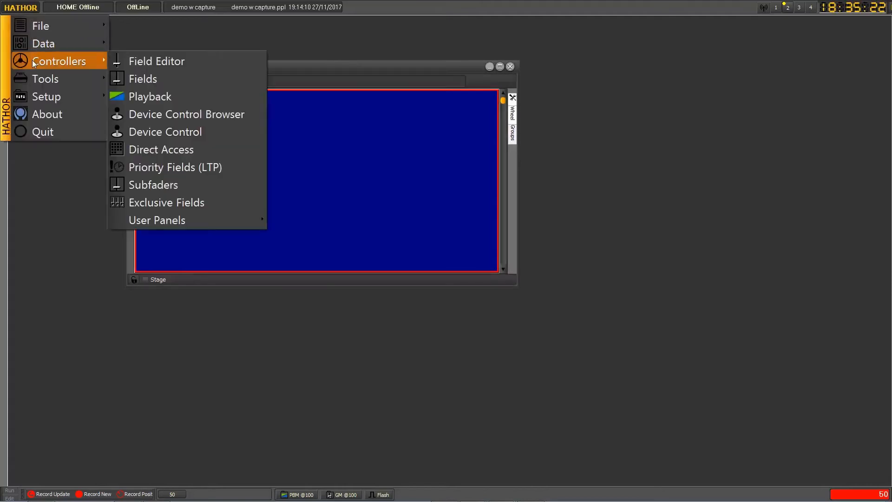
{"action": "left_click", "coordinate": [166, 63]}
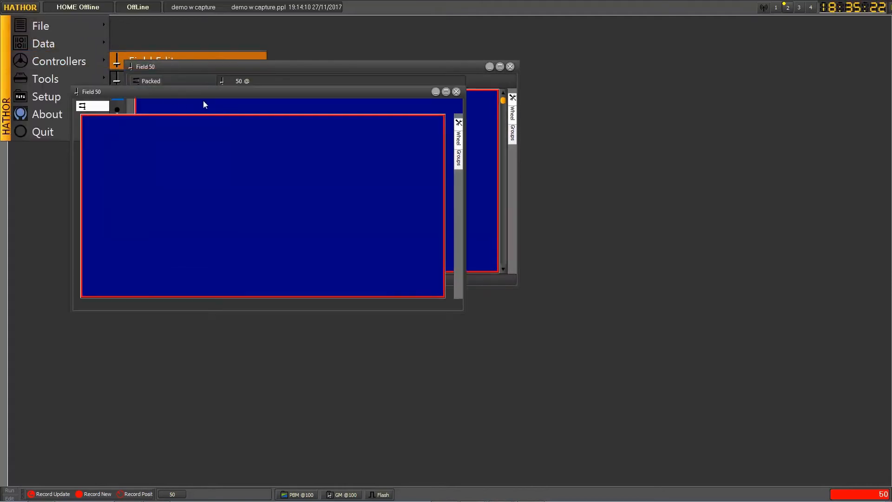
{"action": "left_click_drag", "start_coordinate": [258, 74], "coordinate": [295, 66]}
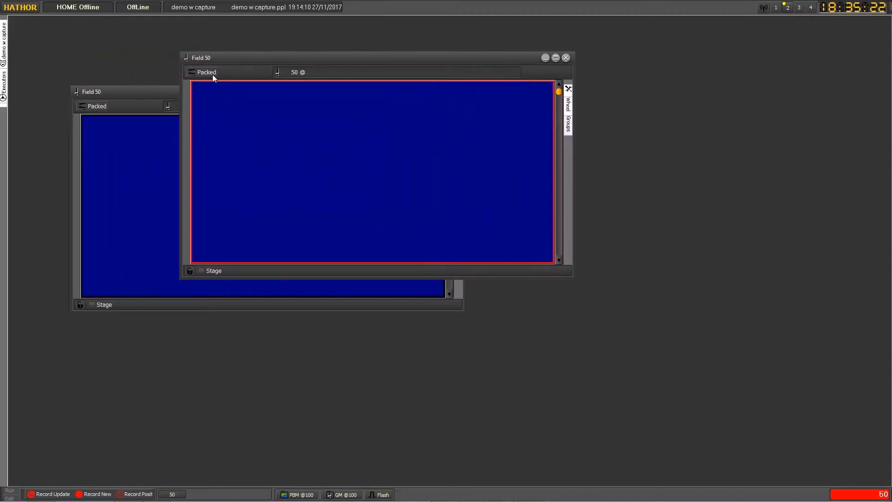
{"action": "left_click_drag", "start_coordinate": [139, 90], "coordinate": [155, 110]}
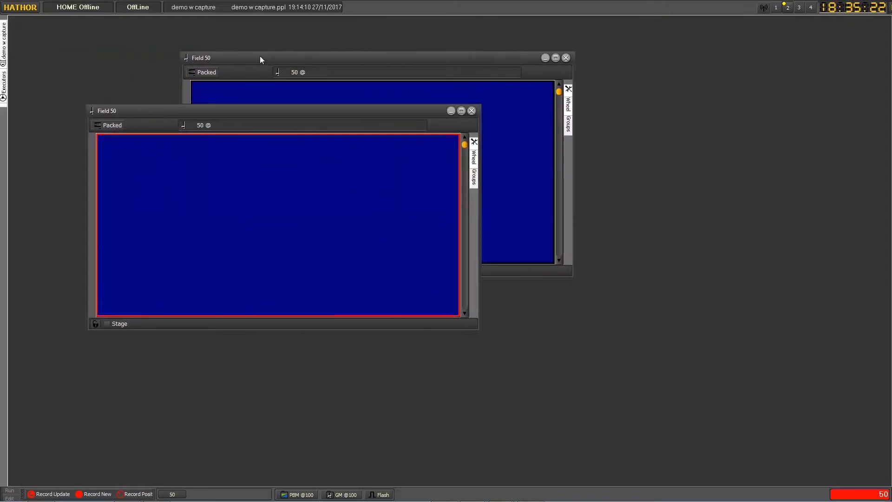
Step: Bring the two overlapping field windows to the front in turn and shift the lower one slightly
{"action": "left_click", "coordinate": [249, 57]}
{"action": "left_click", "coordinate": [157, 110]}
{"action": "left_click", "coordinate": [232, 62]}
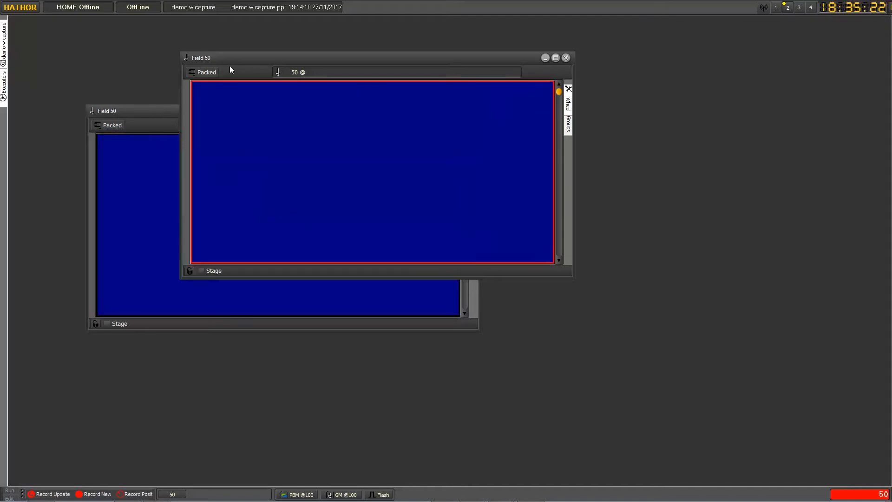
{"action": "left_click", "coordinate": [163, 111]}
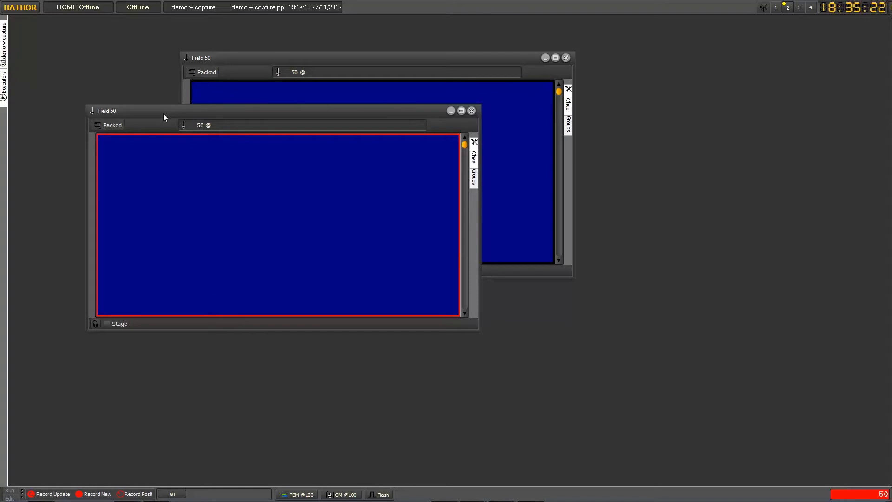
{"action": "left_click_drag", "start_coordinate": [163, 113], "coordinate": [183, 110]}
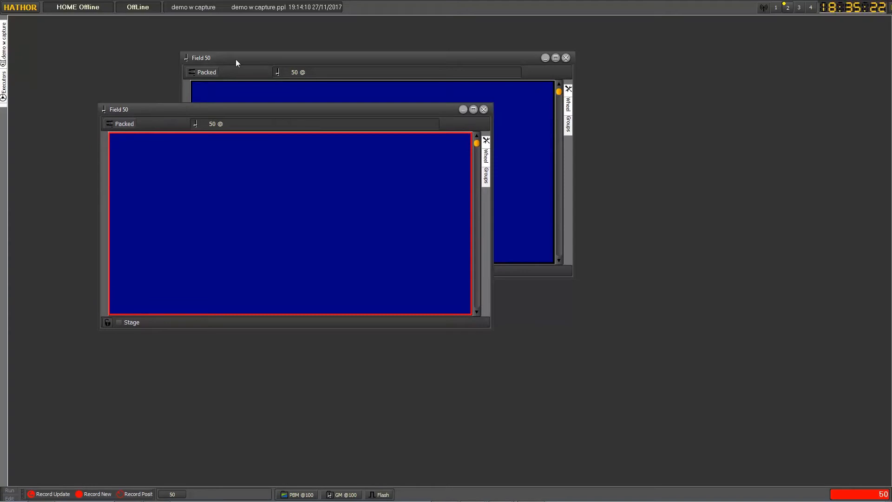
{"action": "left_click_drag", "start_coordinate": [167, 111], "coordinate": [161, 113]}
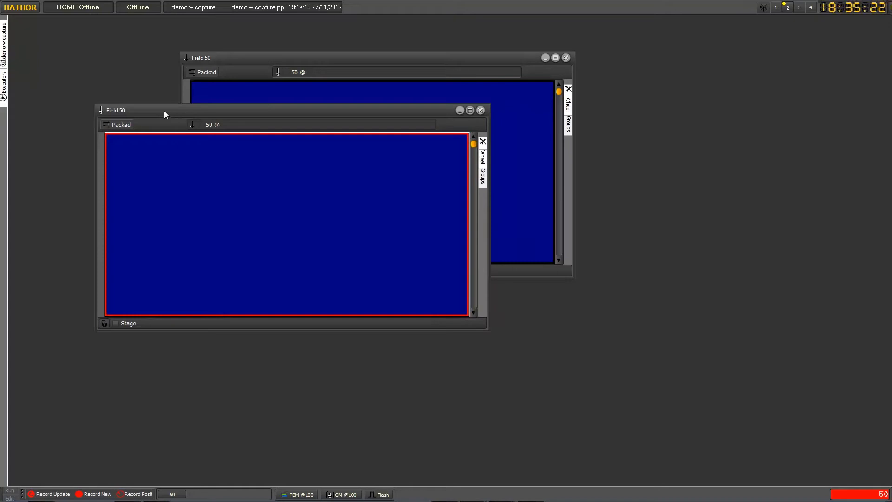
Step: Make the front field window dockable and dock it so it fills the workspace
{"action": "right_click", "coordinate": [165, 115]}
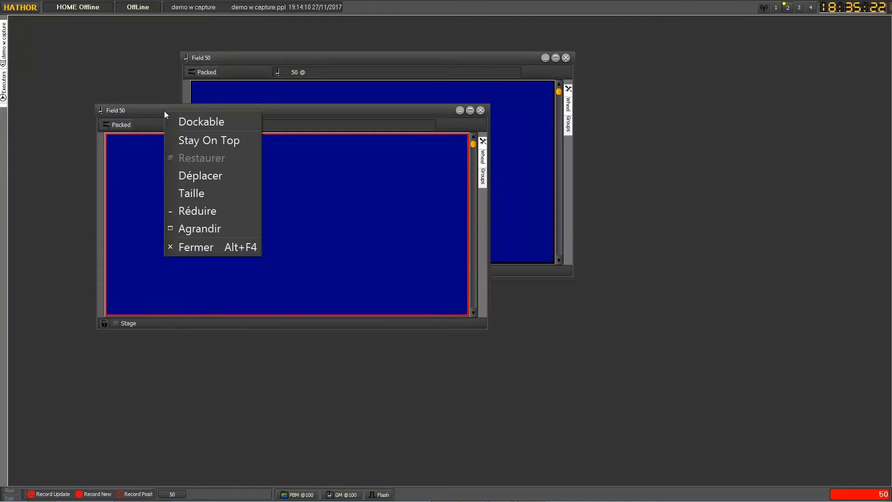
{"action": "left_click", "coordinate": [207, 121]}
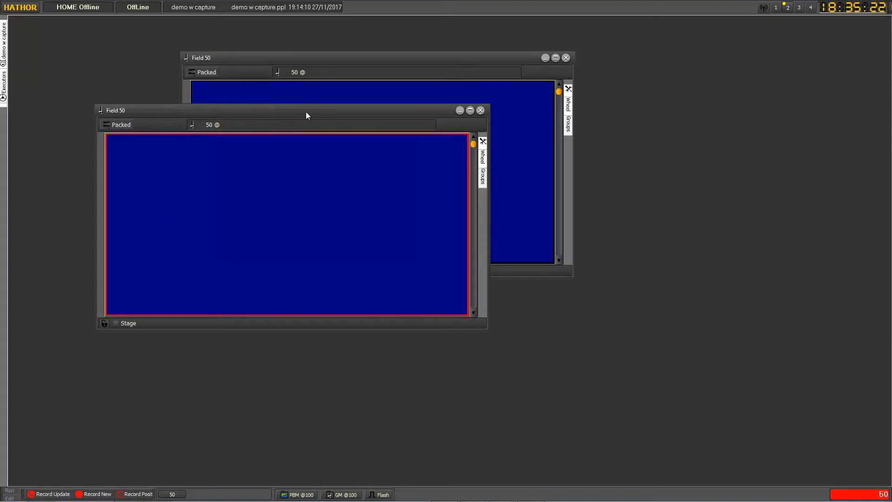
{"action": "left_click_drag", "start_coordinate": [190, 111], "coordinate": [173, 100]}
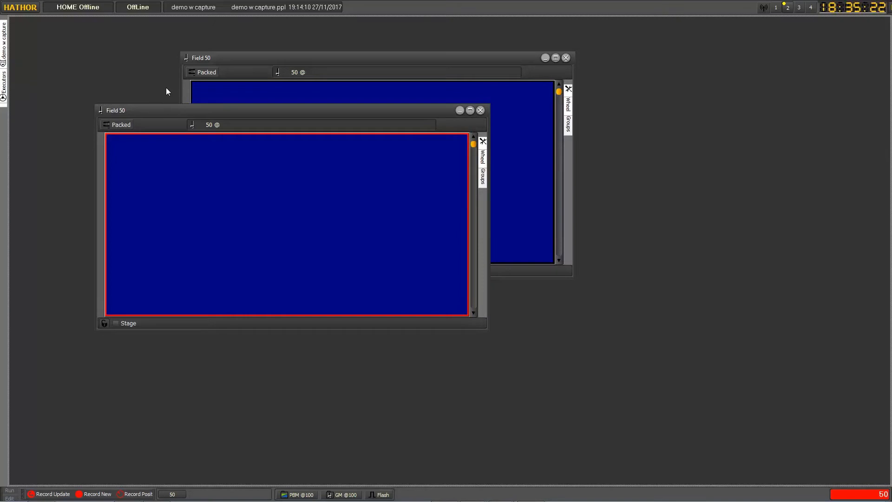
{"action": "left_click_drag", "start_coordinate": [166, 88], "coordinate": [166, 88]}
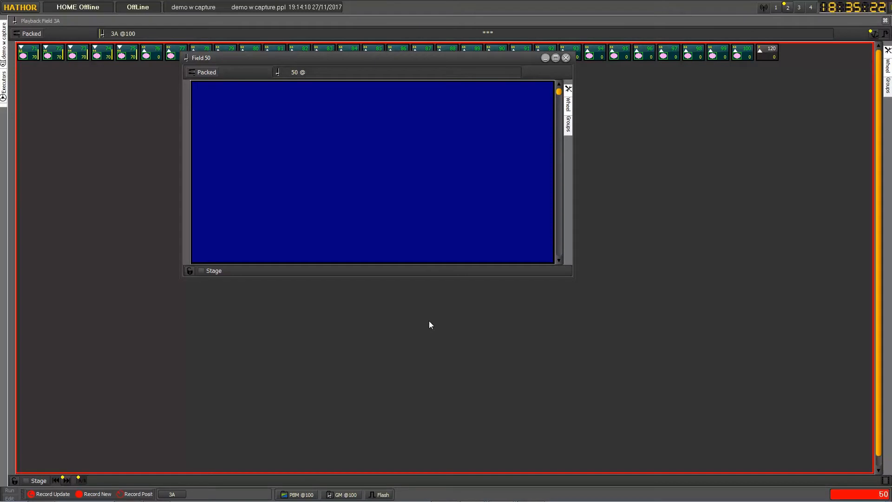
Step: Move the remaining floating field window a little lower over the docked one and make it dockable
{"action": "left_click_drag", "start_coordinate": [315, 55], "coordinate": [325, 87]}
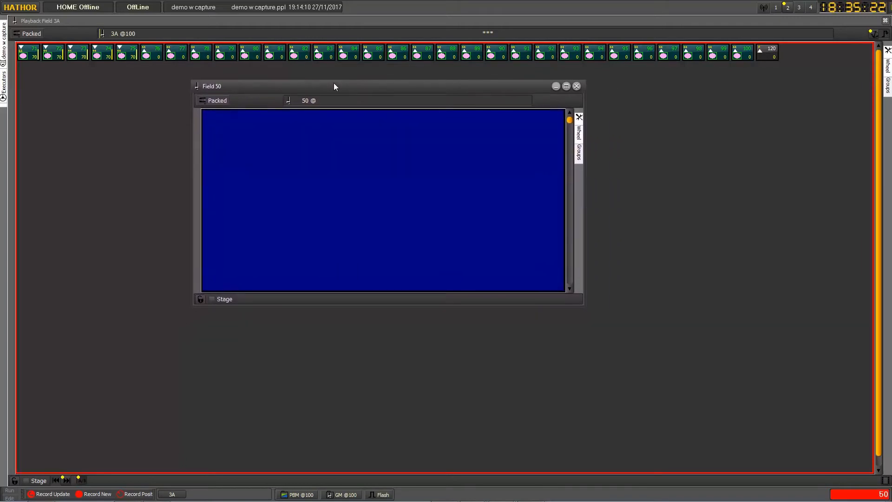
{"action": "left_click", "coordinate": [111, 133]}
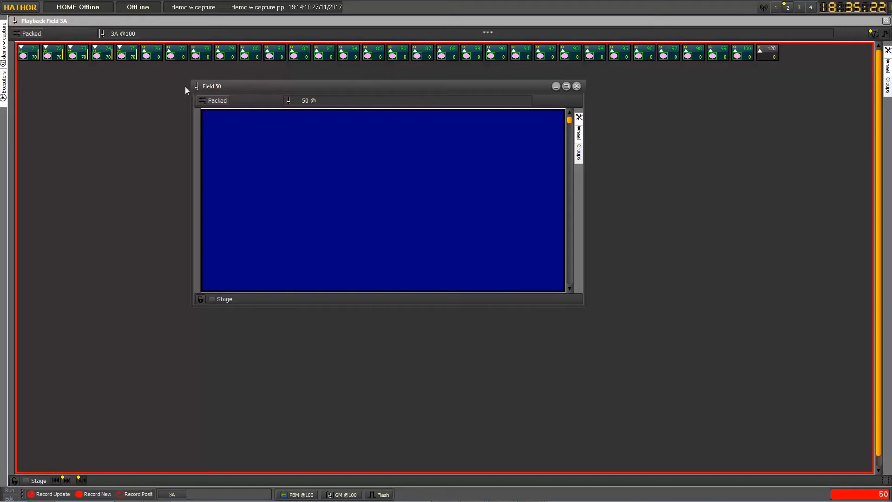
{"action": "right_click", "coordinate": [266, 86]}
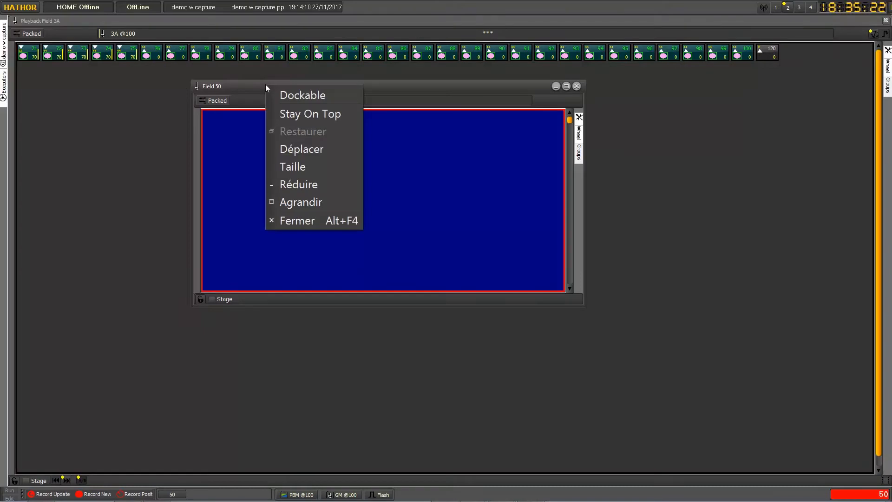
{"action": "left_click", "coordinate": [300, 93]}
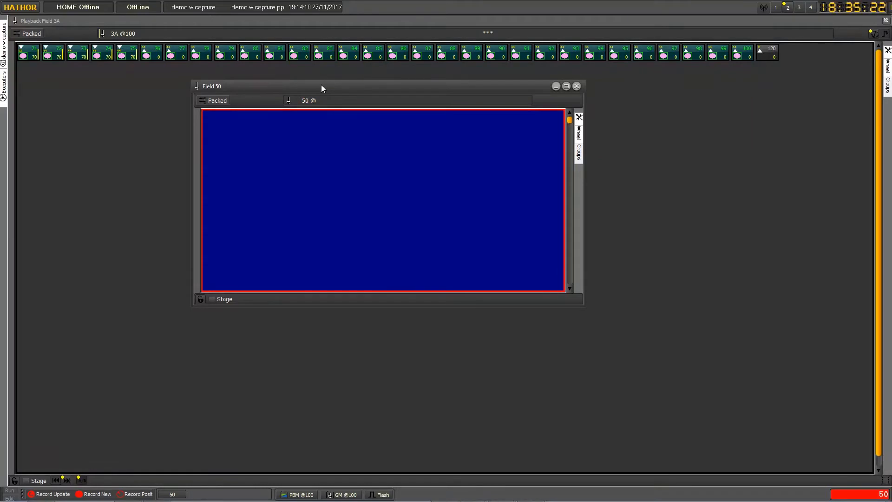
Step: Dock the floating field window in the right half of the workspace, beside the docked field window
{"action": "left_click_drag", "start_coordinate": [322, 85], "coordinate": [650, 303]}
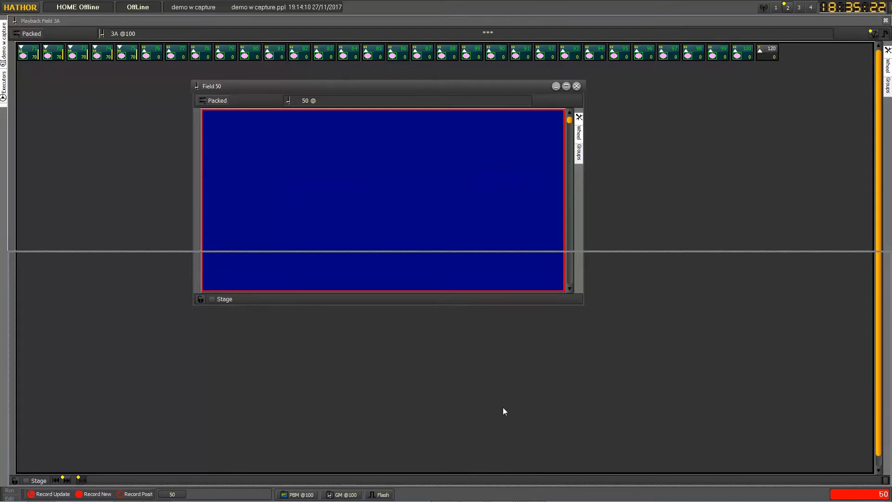
{"action": "left_click_drag", "start_coordinate": [700, 343], "coordinate": [769, 245]}
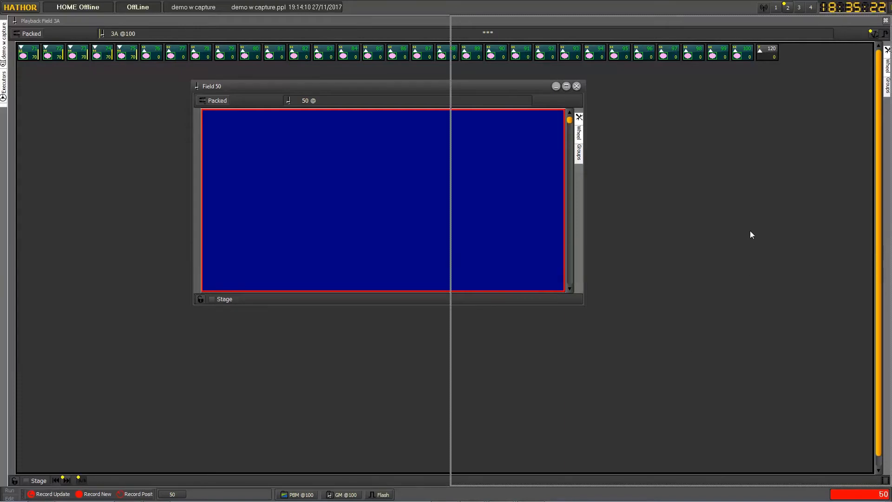
{"action": "left_click_drag", "start_coordinate": [750, 232], "coordinate": [724, 260]}
{"action": "left_click_drag", "start_coordinate": [725, 223], "coordinate": [775, 211]}
{"action": "left_click_drag", "start_coordinate": [753, 245], "coordinate": [752, 245]}
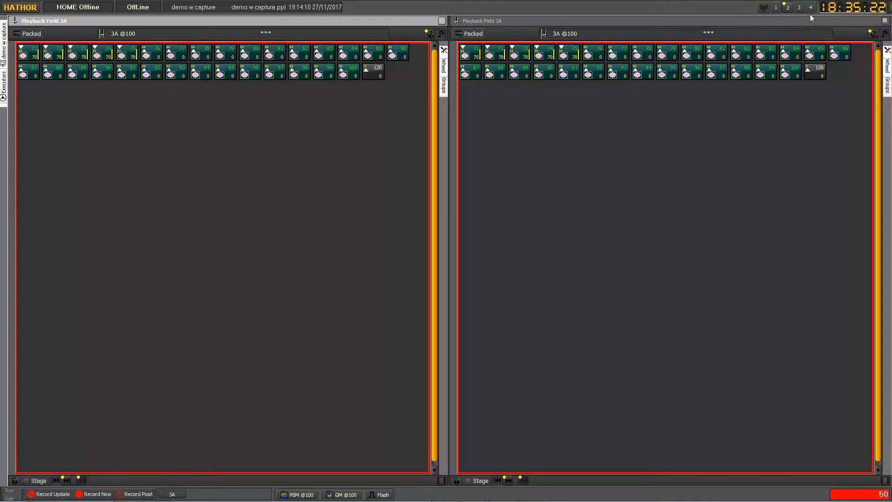
Step: View the docked window arrangements of screen layouts 1 and 3, finishing on layout 2
{"action": "left_click", "coordinate": [776, 9]}
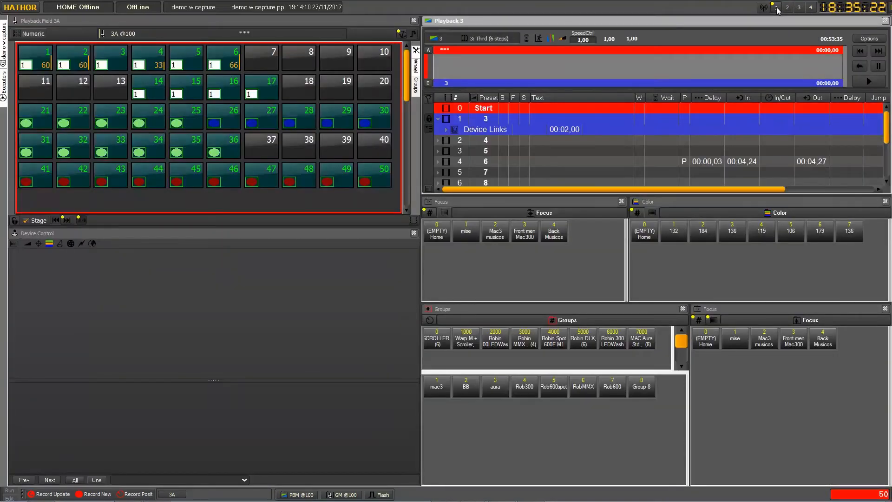
{"action": "left_click", "coordinate": [788, 8]}
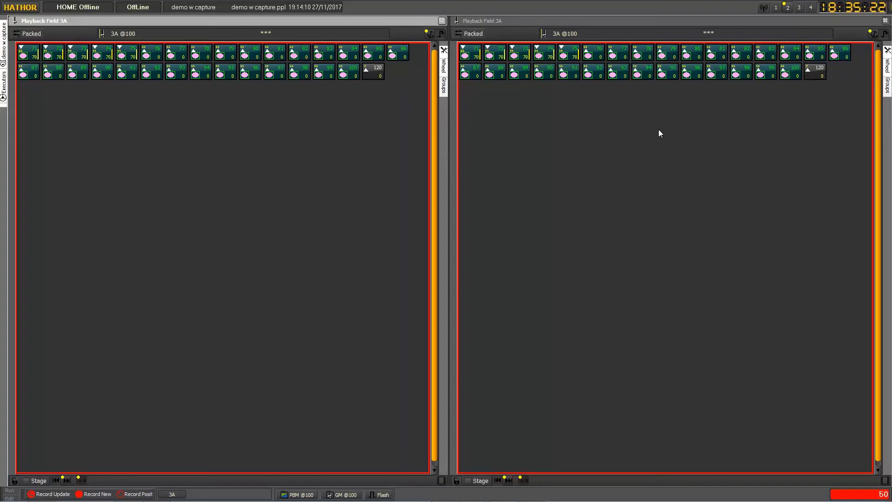
{"action": "left_click", "coordinate": [799, 9]}
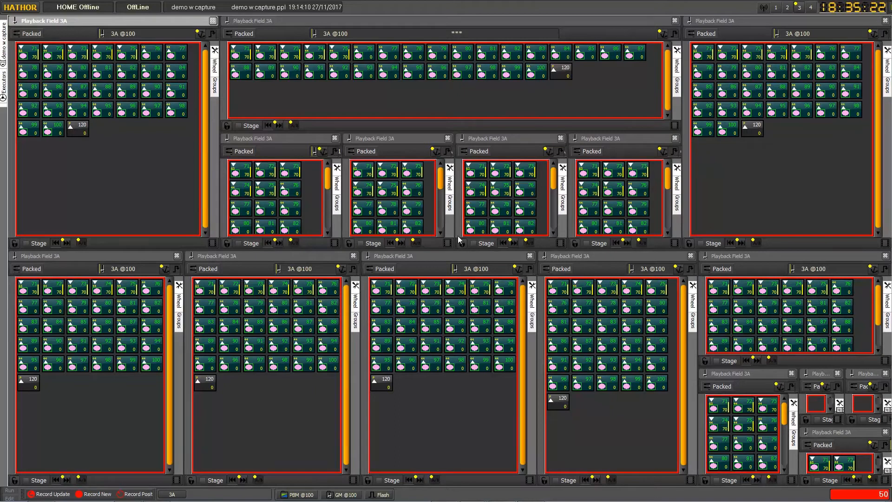
{"action": "left_click", "coordinate": [788, 8]}
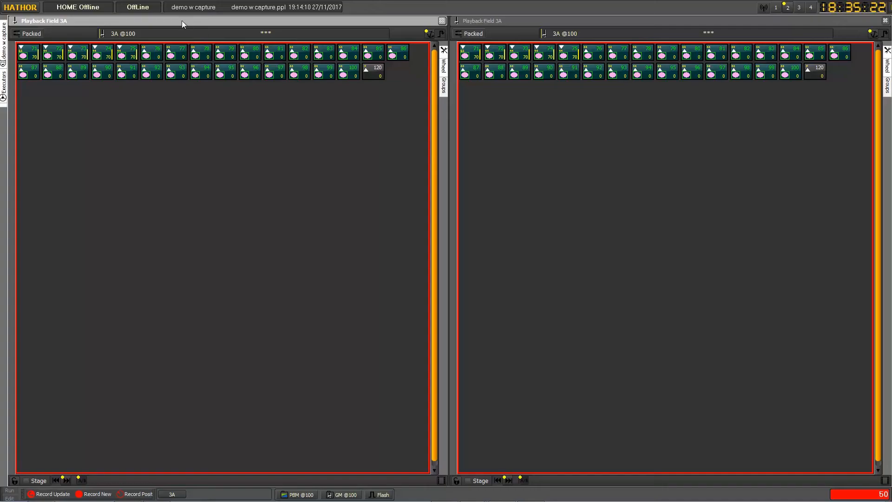
Step: Undock the left Playback Field window and dock it again across the lower half of the workspace
{"action": "right_click", "coordinate": [182, 23]}
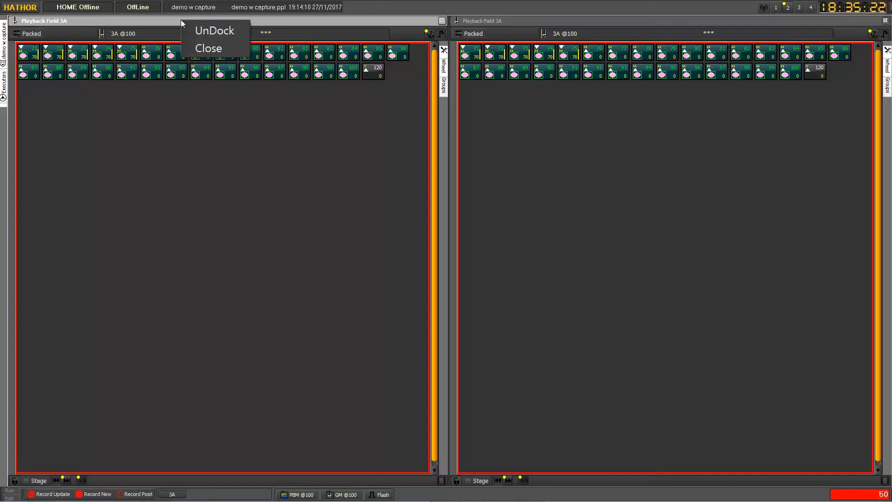
{"action": "left_click", "coordinate": [212, 30]}
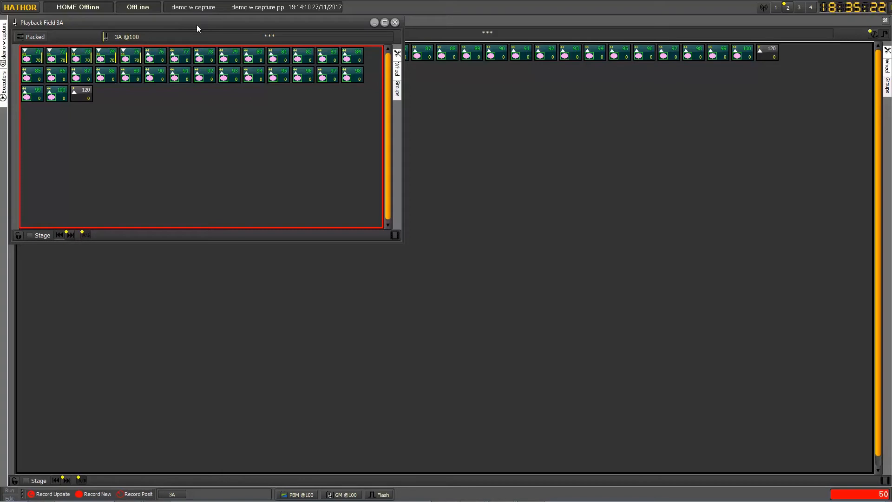
{"action": "right_click", "coordinate": [197, 24]}
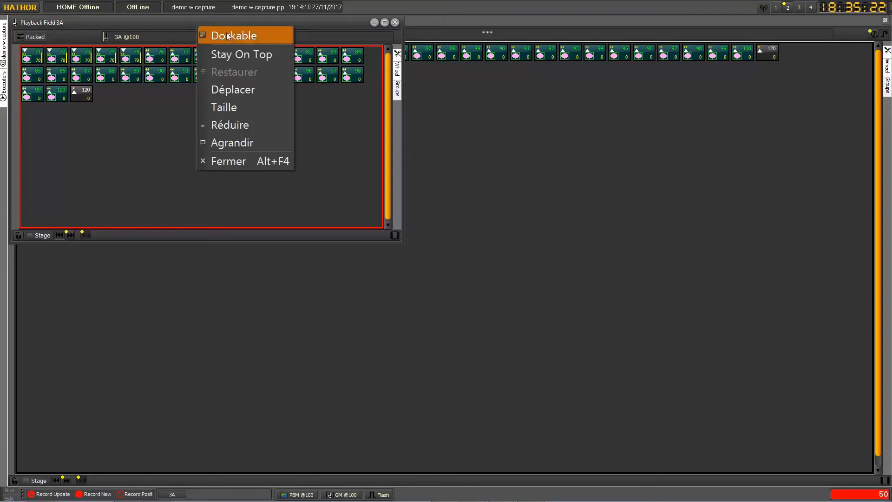
{"action": "left_click", "coordinate": [181, 23]}
{"action": "left_click_drag", "start_coordinate": [182, 22], "coordinate": [280, 271]}
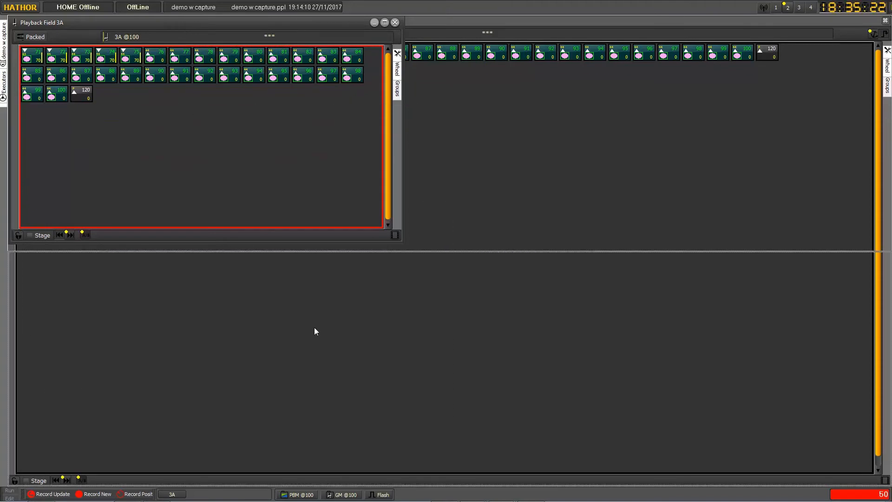
{"action": "left_click_drag", "start_coordinate": [315, 331], "coordinate": [315, 331]}
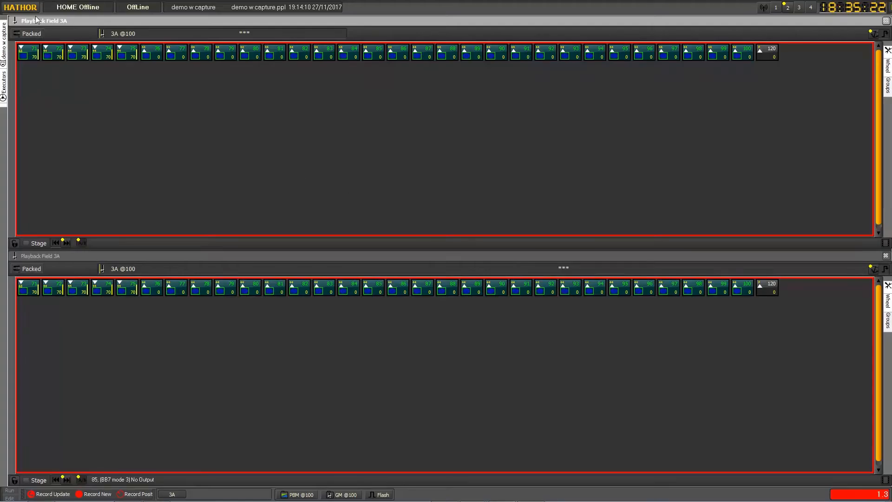
Step: Open a new Playback controller window and move it slightly up over the docked field windows
{"action": "left_click", "coordinate": [21, 7]}
{"action": "mouse_move", "coordinate": [53, 62]}
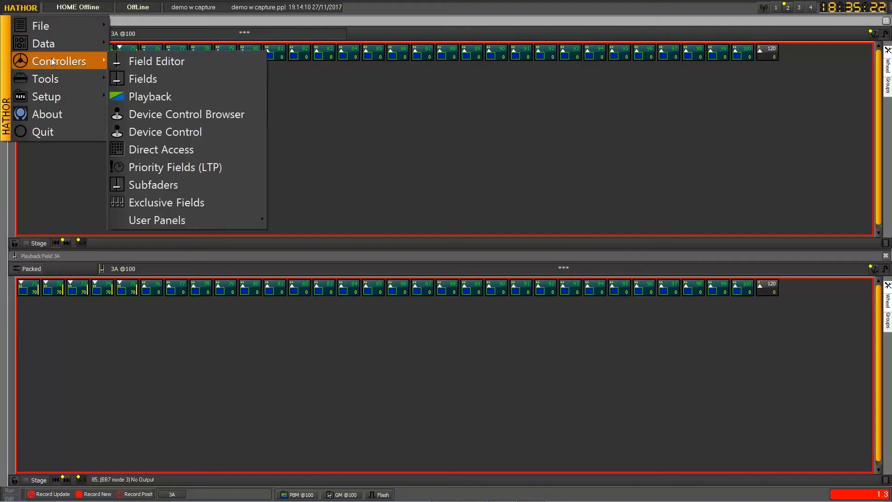
{"action": "left_click", "coordinate": [160, 96]}
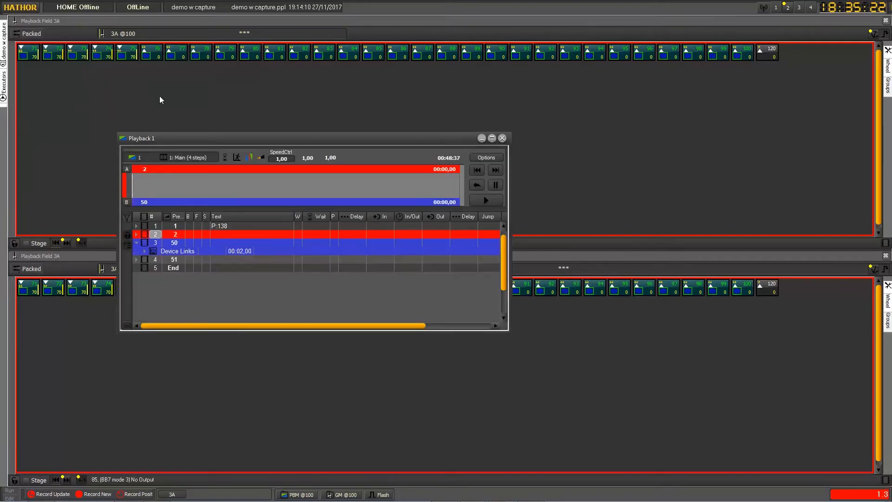
{"action": "left_click_drag", "start_coordinate": [213, 138], "coordinate": [274, 123]}
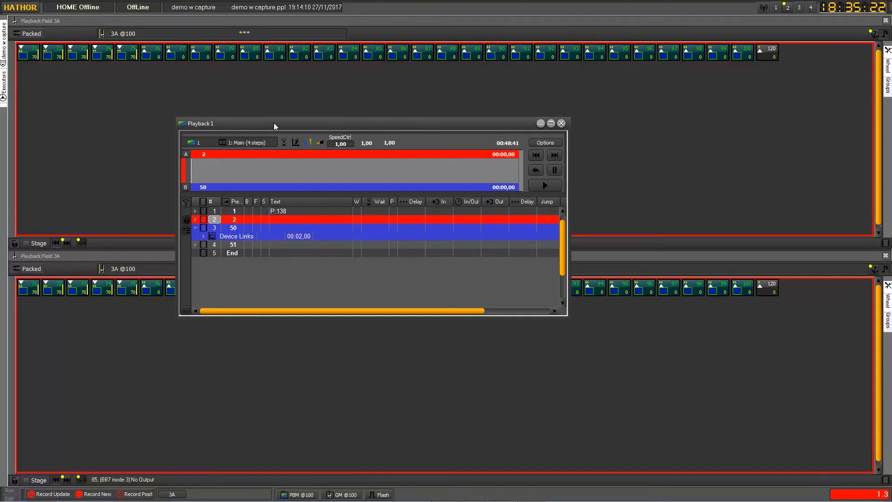
{"action": "left_click_drag", "start_coordinate": [274, 124], "coordinate": [279, 122]}
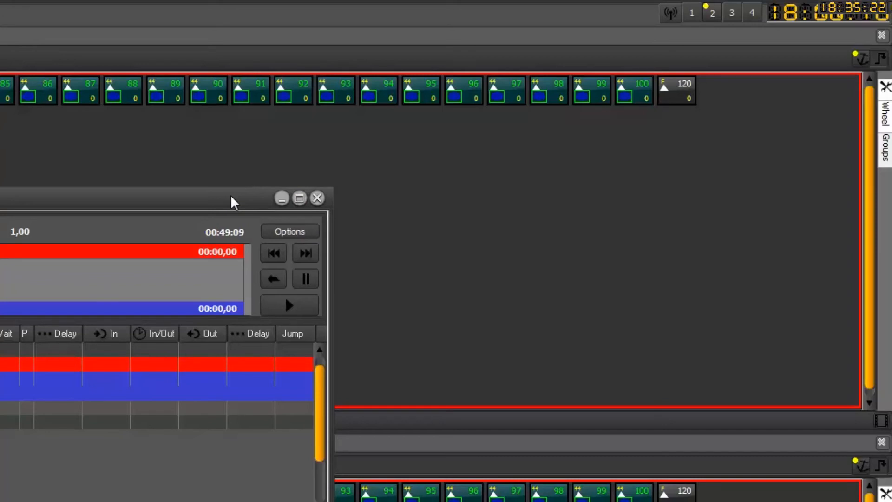
Step: Maximize the Playback window and restore it to its floating size, ending by closing it
{"action": "left_click", "coordinate": [300, 199]}
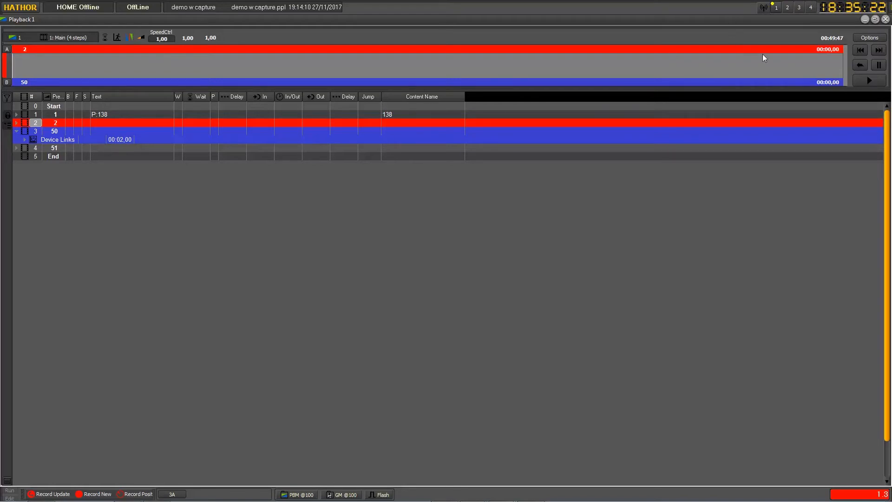
{"action": "left_click", "coordinate": [876, 19]}
{"action": "mouse_move", "coordinate": [413, 115]}
{"action": "left_mouse_down"}
{"action": "mouse_move", "coordinate": [401, 119]}
{"action": "mouse_move", "coordinate": [407, 93]}
{"action": "mouse_move", "coordinate": [421, 124]}
{"action": "left_mouse_up"}
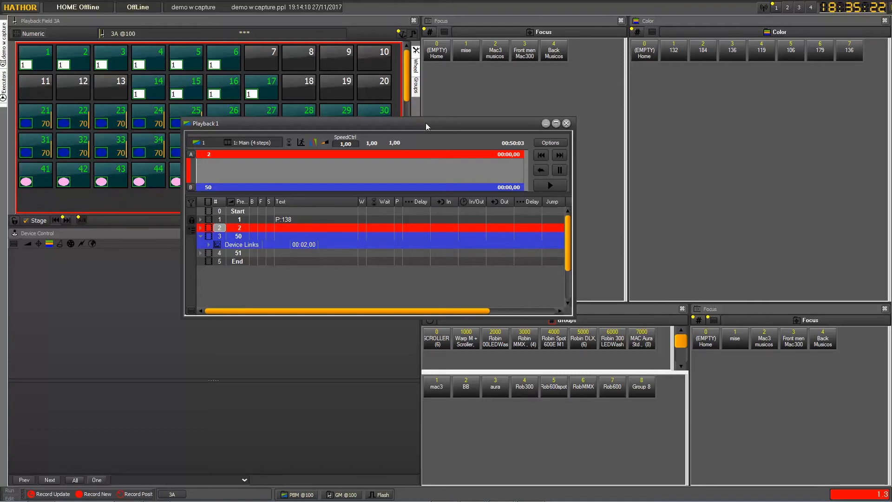
{"action": "mouse_move", "coordinate": [426, 123]}
{"action": "left_mouse_down"}
{"action": "mouse_move", "coordinate": [439, 121]}
{"action": "mouse_move", "coordinate": [426, 116]}
{"action": "left_mouse_up"}
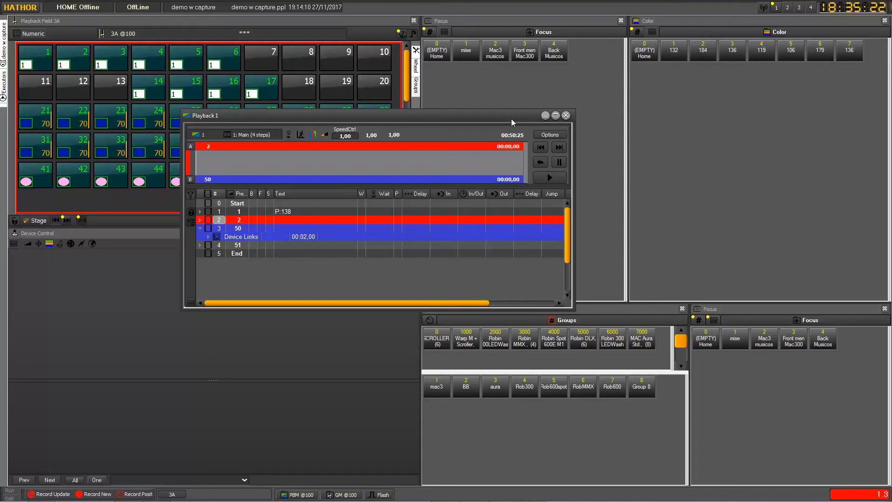
{"action": "left_click", "coordinate": [565, 116]}
Step: Swap the content of subscreen 2 with that of subscreen 3 on screen 2
{"action": "left_click", "coordinate": [788, 7]}
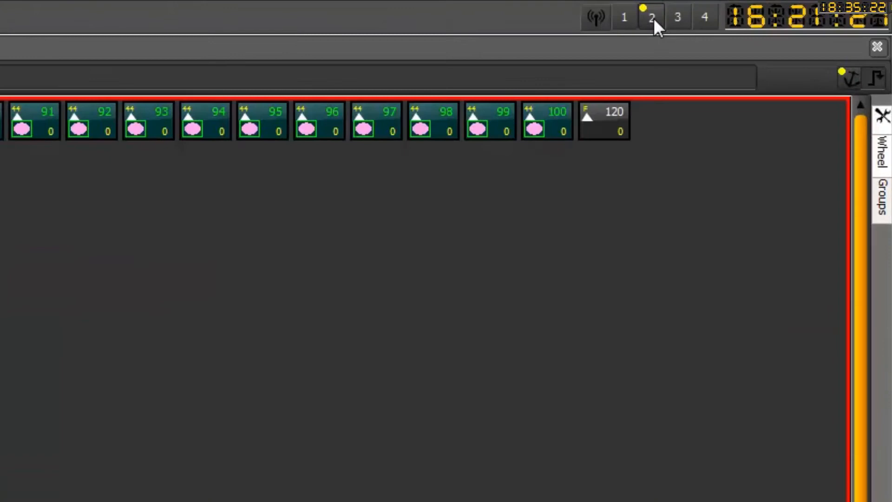
{"action": "right_click", "coordinate": [789, 10]}
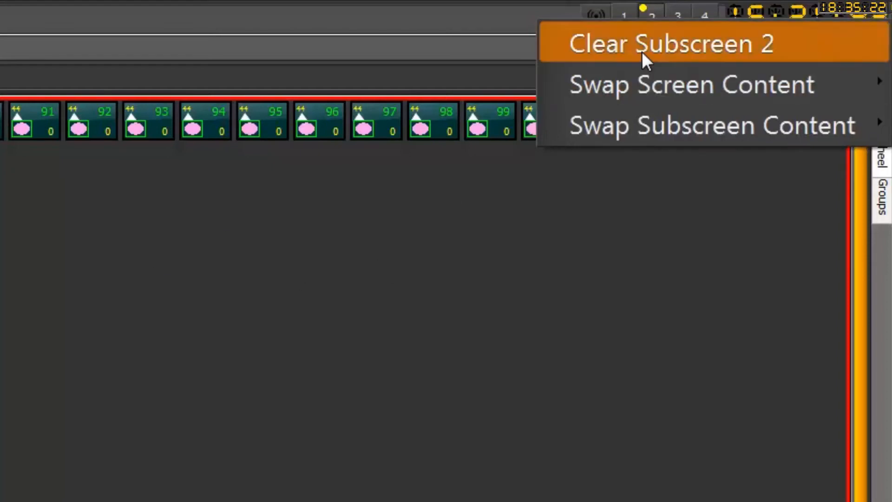
{"action": "mouse_move", "coordinate": [629, 82]}
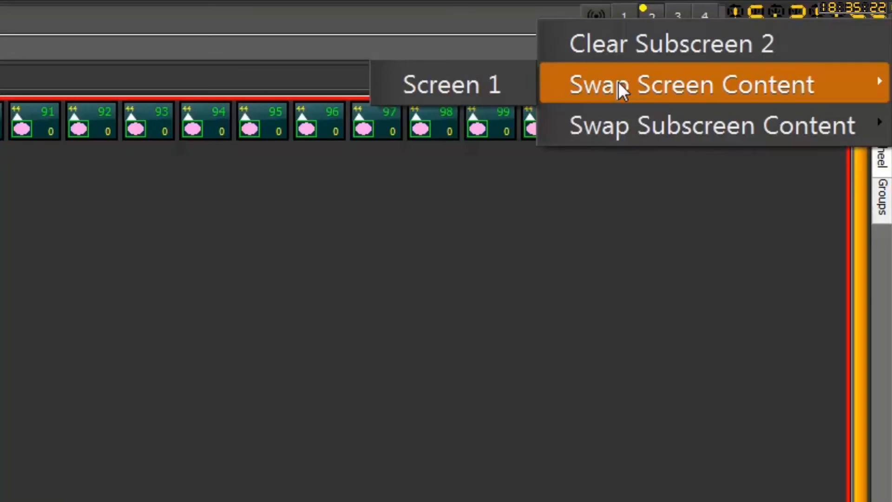
{"action": "mouse_move", "coordinate": [634, 130]}
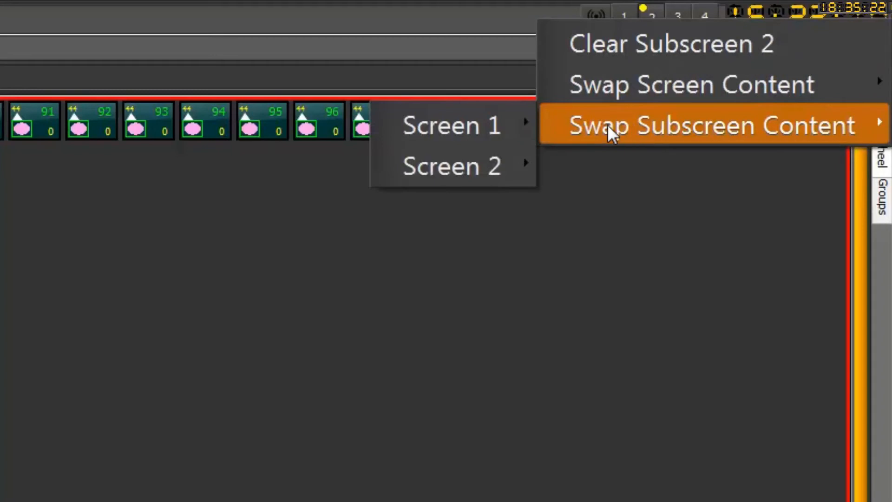
{"action": "mouse_move", "coordinate": [493, 163]}
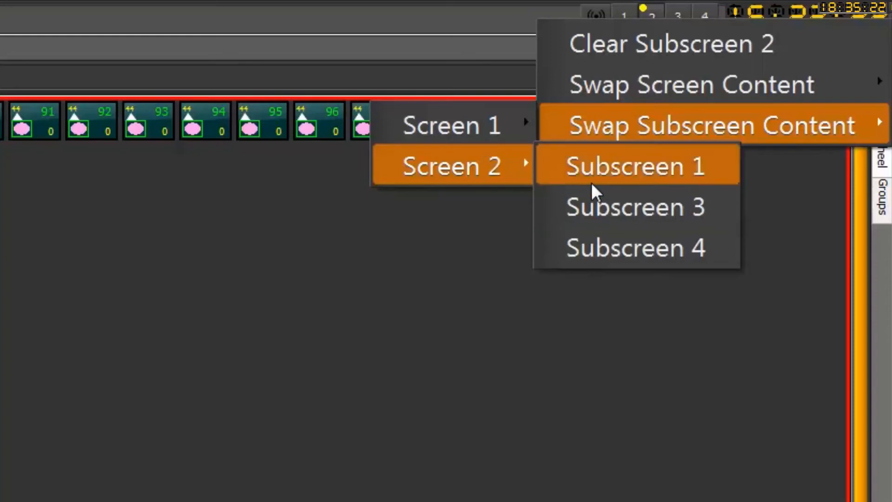
{"action": "left_click", "coordinate": [653, 211]}
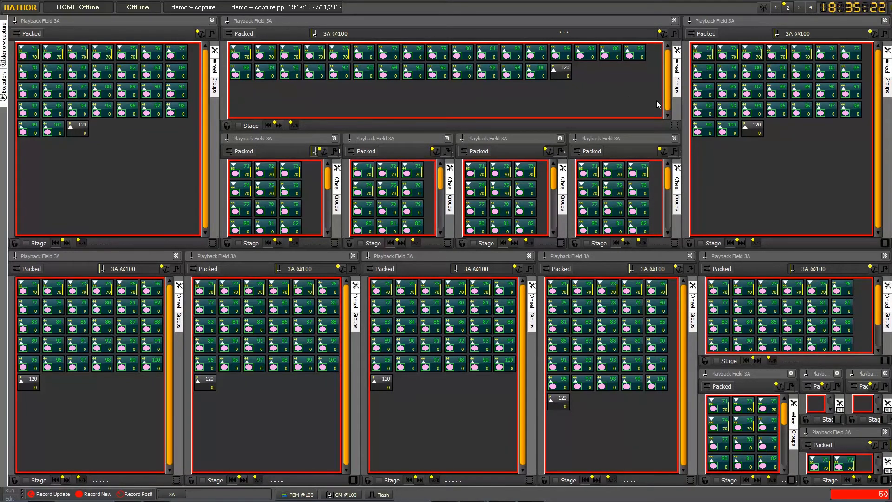
Step: Show layout 3, and call up subscreens 1, 2 and 3 in turn with the console keypad, finishing with 1.3
{"action": "left_click", "coordinate": [800, 8]}
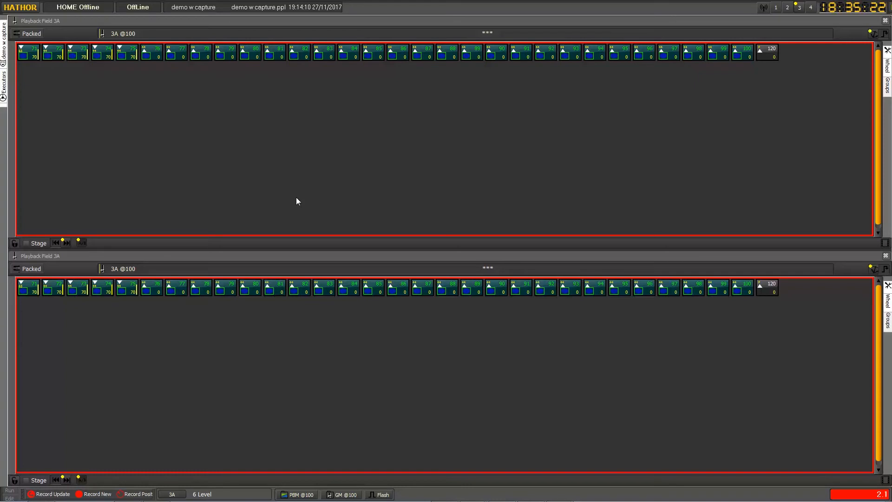
{"action": "left_click", "coordinate": [342, 179]}
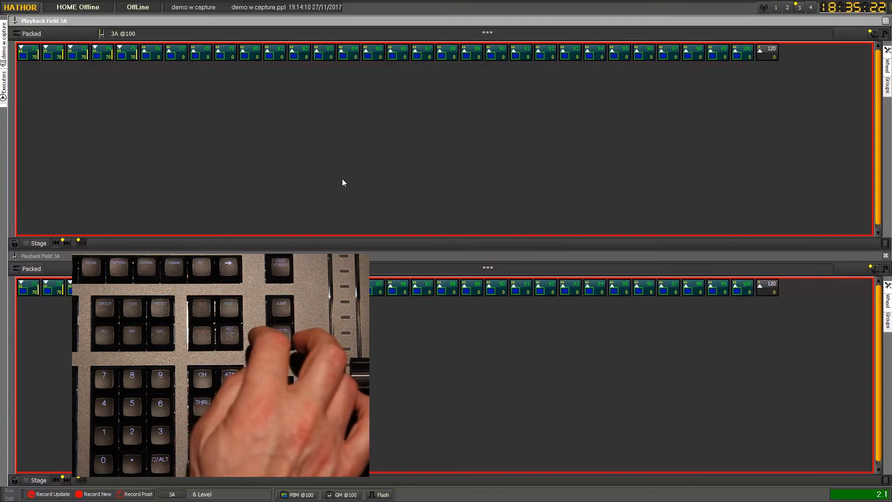
{"action": "key", "text": "ctrl+1"}
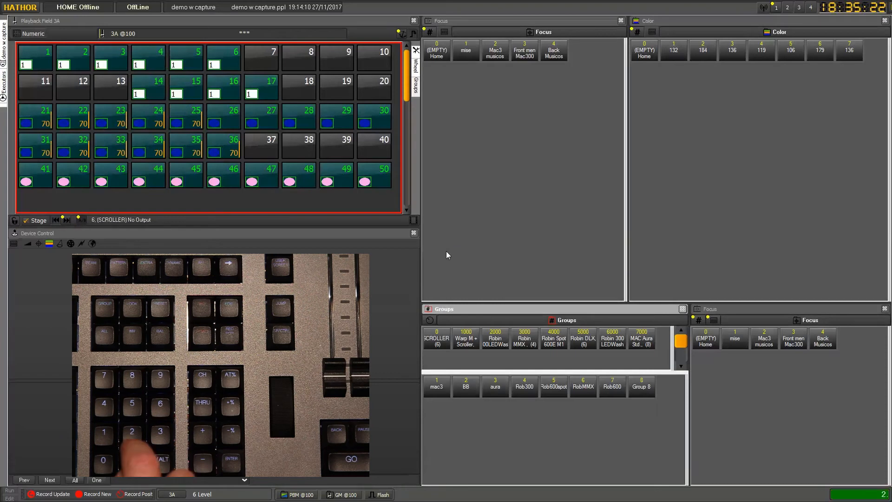
{"action": "key", "text": "ctrl+2"}
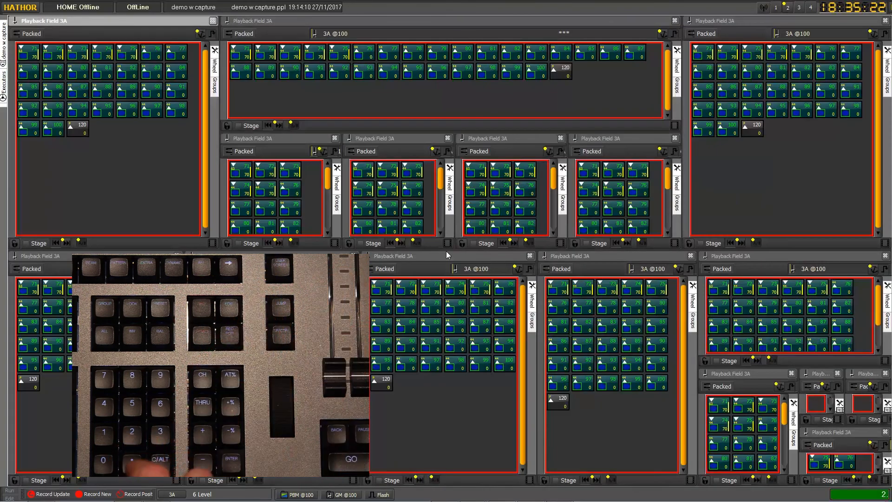
{"action": "key", "text": "ctrl+3"}
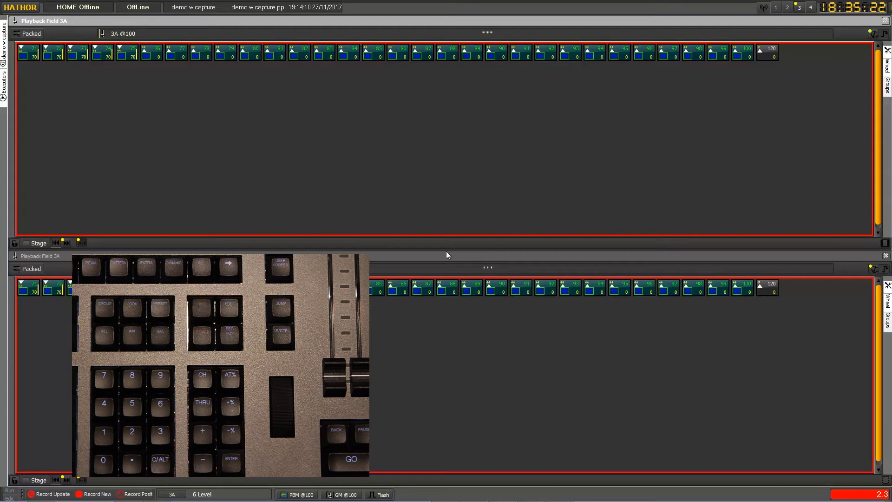
{"action": "type", "text": "1.3"}
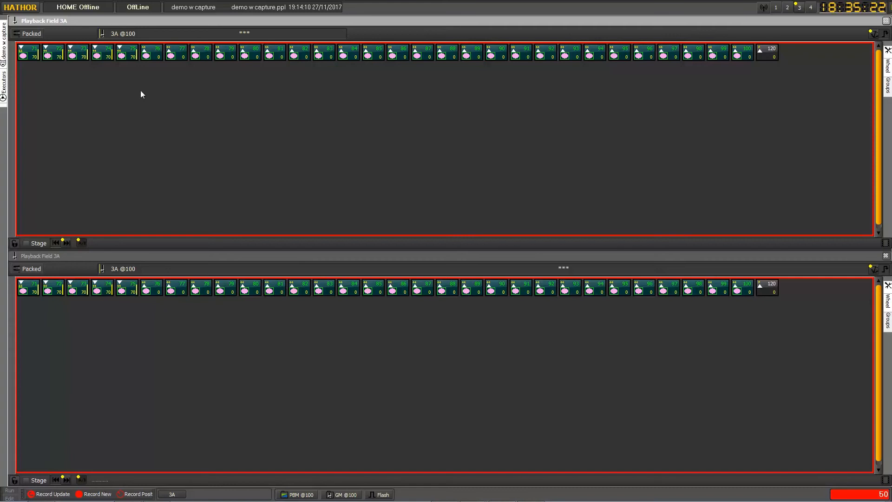
Step: Enlarge the channel cells in the upper Playback Field window until they wrap onto two rows
{"action": "scroll", "coordinate": [141, 90], "scroll_direction": "up", "scroll_amount": 7}
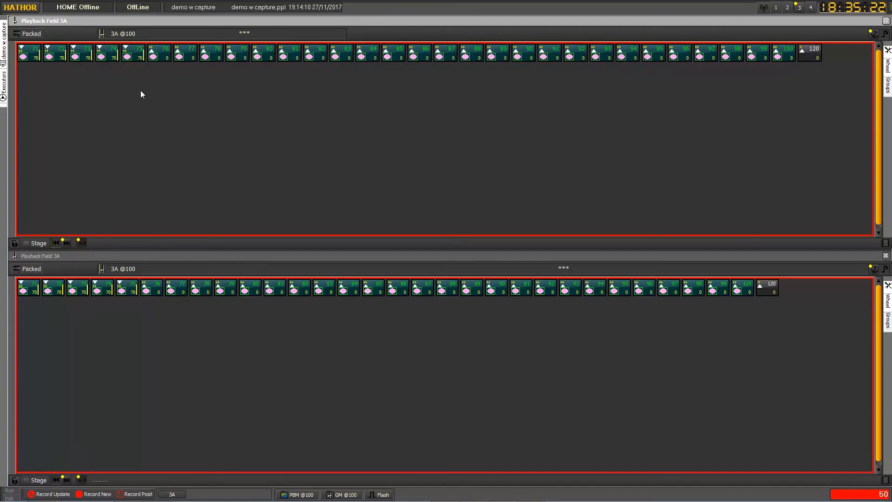
{"action": "scroll", "coordinate": [141, 91], "scroll_direction": "up", "scroll_amount": 8}
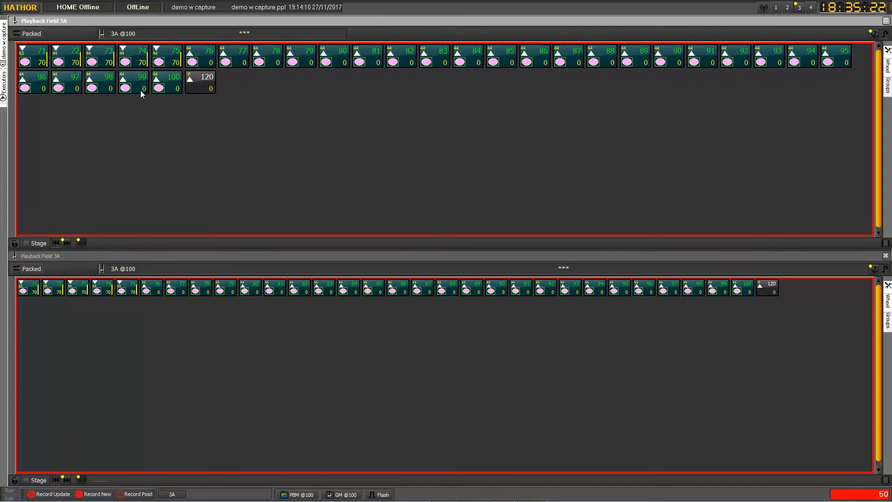
{"action": "scroll", "coordinate": [141, 93], "scroll_direction": "up", "scroll_amount": 8}
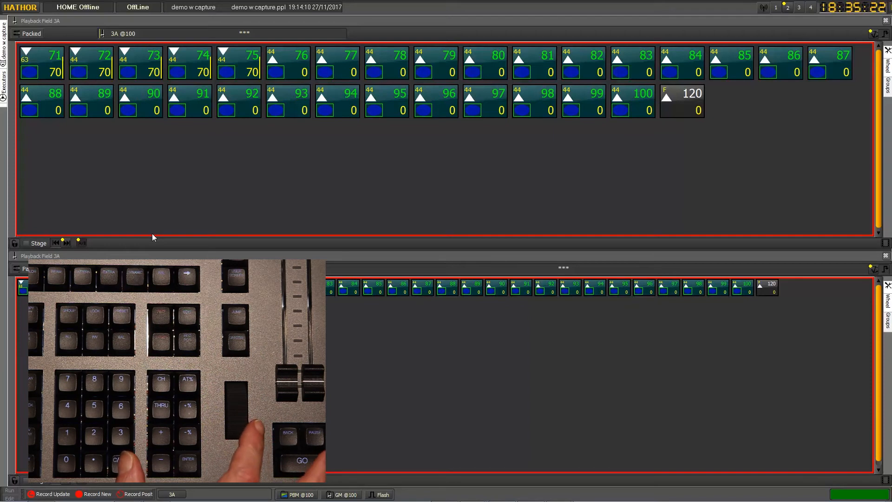
{"action": "scroll", "coordinate": [152, 234], "scroll_direction": "down", "scroll_amount": 6}
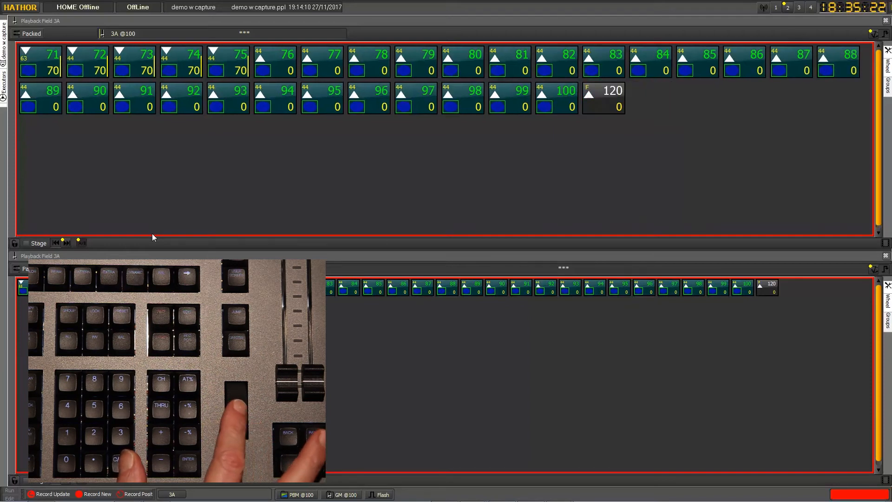
{"action": "scroll", "coordinate": [152, 234], "scroll_direction": "up", "scroll_amount": 6}
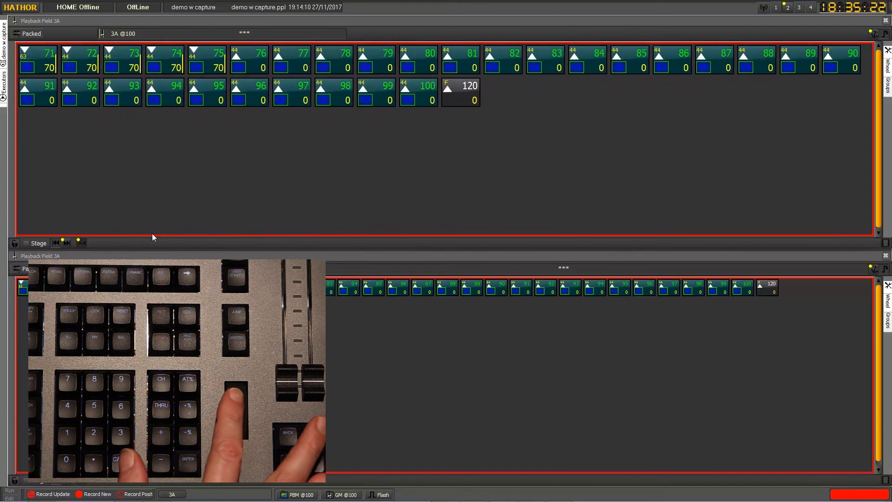
{"action": "scroll", "coordinate": [152, 234], "scroll_direction": "down", "scroll_amount": 5}
{"action": "scroll", "coordinate": [152, 234], "scroll_direction": "up", "scroll_amount": 6}
{"action": "scroll", "coordinate": [152, 234], "scroll_direction": "down", "scroll_amount": 6}
{"action": "scroll", "coordinate": [152, 233], "scroll_direction": "up", "scroll_amount": 6}
{"action": "scroll", "coordinate": [152, 234], "scroll_direction": "down", "scroll_amount": 5}
{"action": "scroll", "coordinate": [152, 234], "scroll_direction": "up", "scroll_amount": 4}
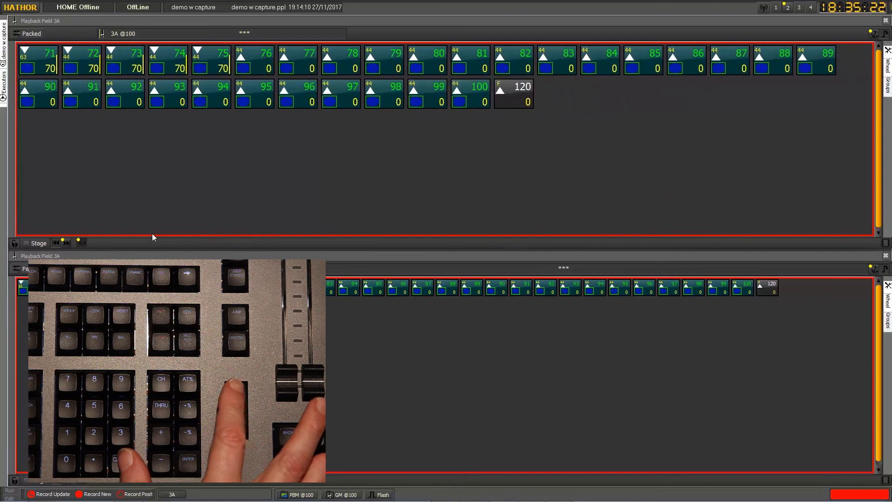
{"action": "scroll", "coordinate": [152, 237], "scroll_direction": "up", "scroll_amount": 3}
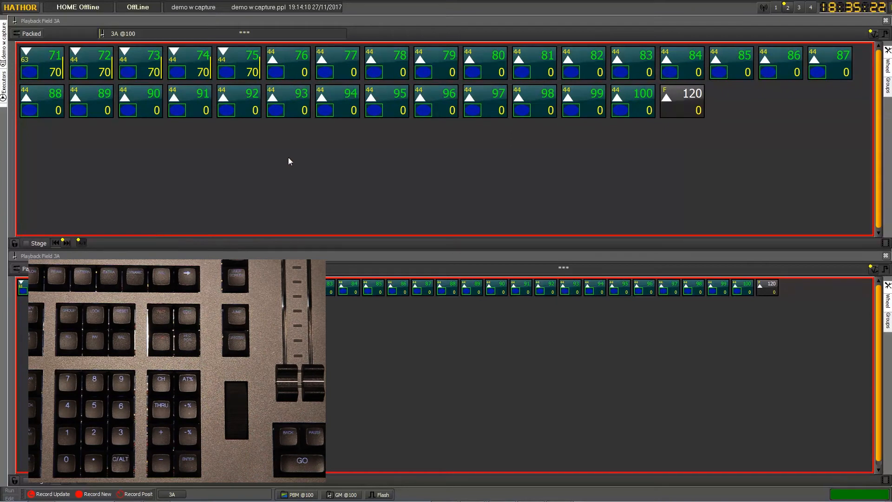
{"action": "left_click", "coordinate": [326, 158]}
{"action": "scroll", "coordinate": [326, 158], "scroll_direction": "down", "scroll_amount": 5}
{"action": "scroll", "coordinate": [326, 159], "scroll_direction": "up", "scroll_amount": 3}
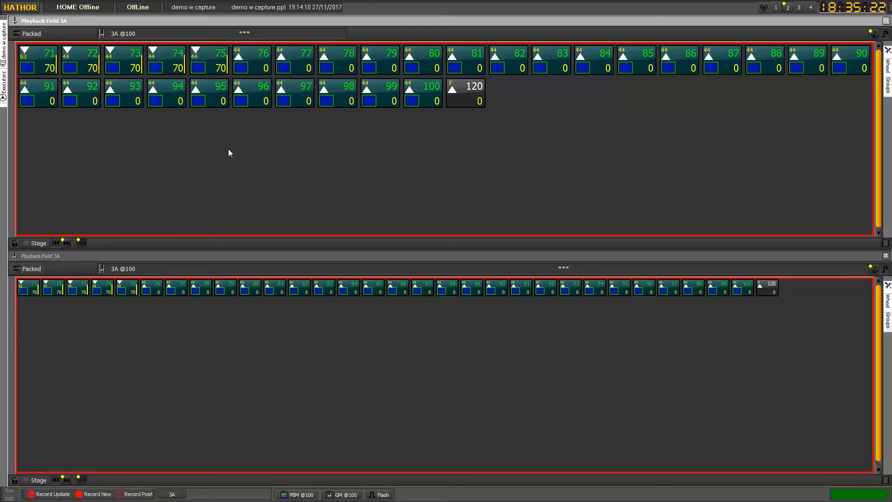
Step: Switch to screen layout 1 and enlarge the preset cells of the upper Focus window, fine-tuning their size
{"action": "left_click", "coordinate": [803, 11]}
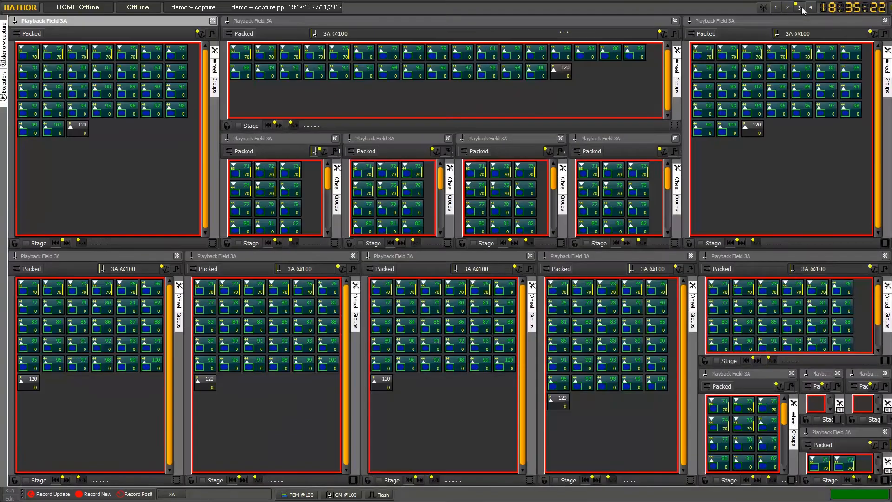
{"action": "left_click", "coordinate": [778, 9]}
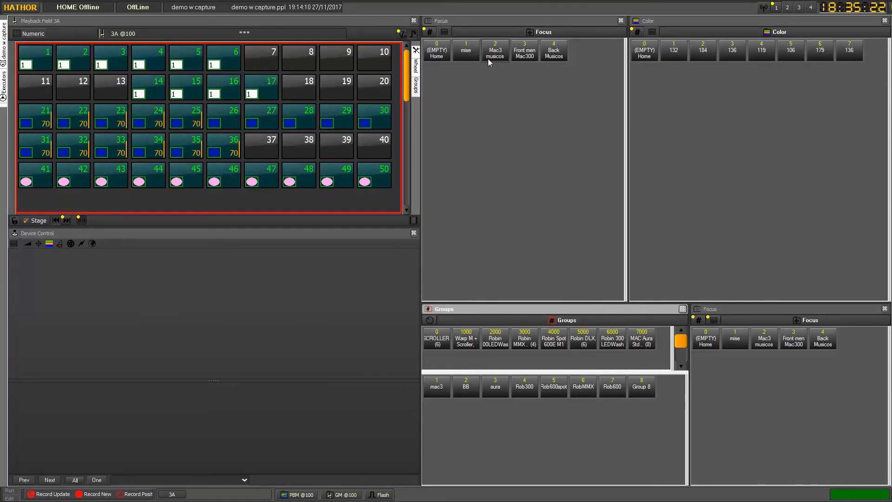
{"action": "left_click", "coordinate": [514, 82]}
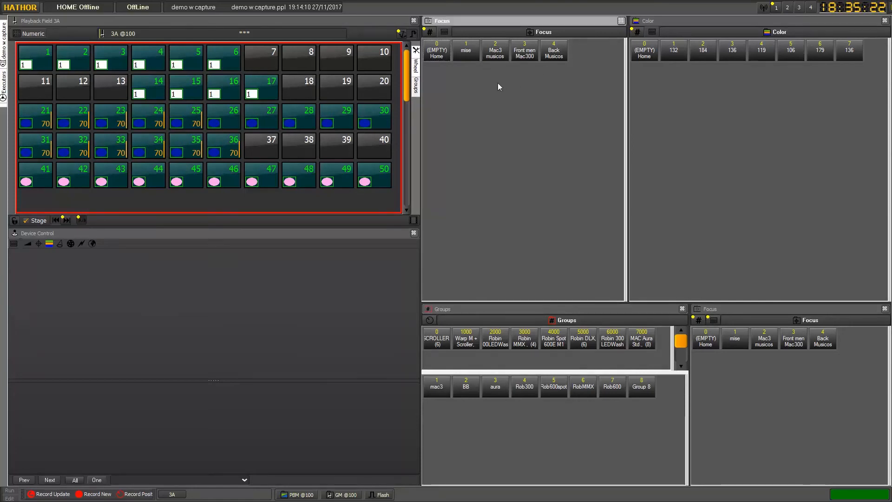
{"action": "scroll", "coordinate": [497, 96], "scroll_direction": "up", "scroll_amount": 8}
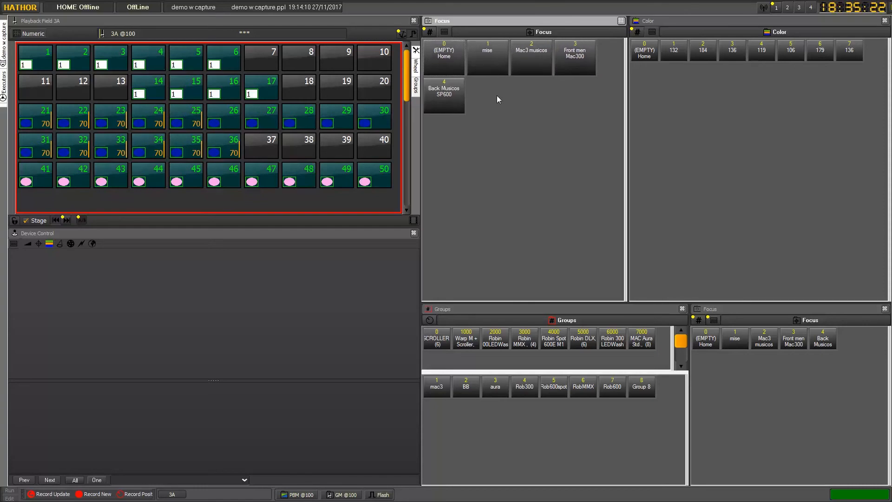
{"action": "scroll", "coordinate": [497, 96], "scroll_direction": "up", "scroll_amount": 1}
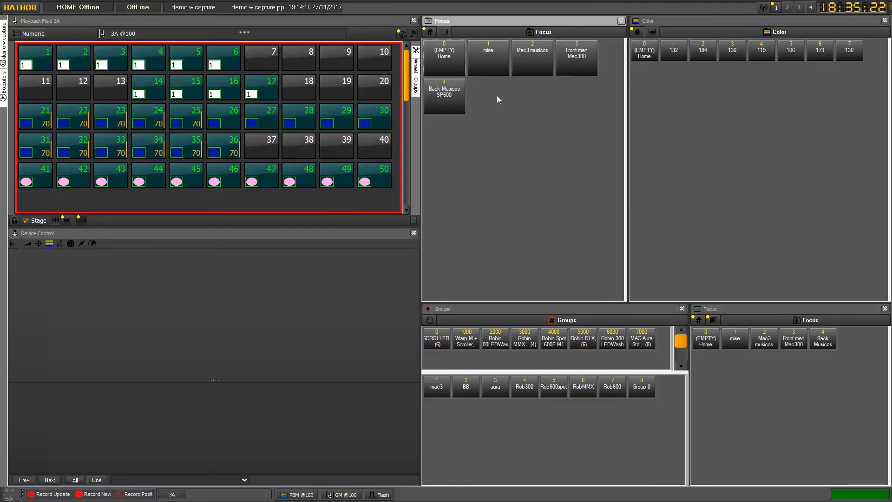
{"action": "scroll", "coordinate": [498, 96], "scroll_direction": "up", "scroll_amount": 2}
{"action": "scroll", "coordinate": [497, 97], "scroll_direction": "up", "scroll_amount": 3}
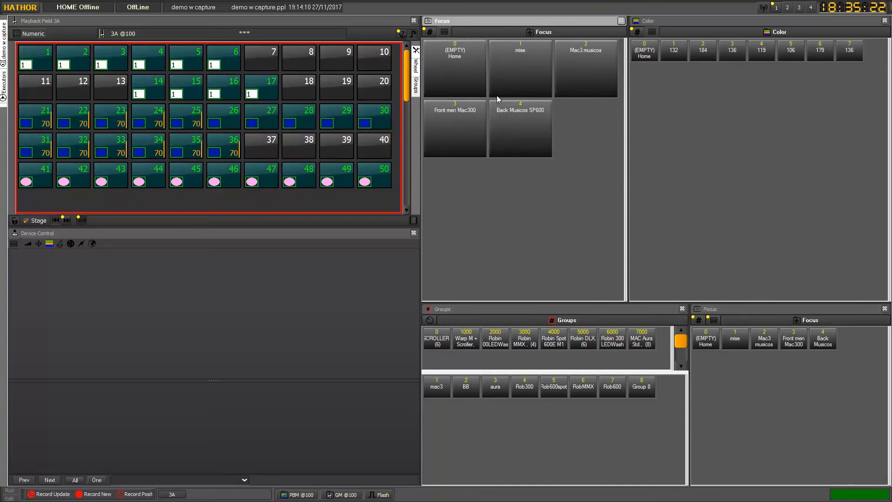
{"action": "scroll", "coordinate": [514, 84], "scroll_direction": "up", "scroll_amount": 5}
{"action": "scroll", "coordinate": [514, 84], "scroll_direction": "down", "scroll_amount": 2}
{"action": "scroll", "coordinate": [514, 84], "scroll_direction": "up", "scroll_amount": 5}
{"action": "scroll", "coordinate": [514, 83], "scroll_direction": "down", "scroll_amount": 3}
{"action": "scroll", "coordinate": [514, 83], "scroll_direction": "up", "scroll_amount": 2}
{"action": "scroll", "coordinate": [514, 83], "scroll_direction": "down", "scroll_amount": 2}
{"action": "scroll", "coordinate": [514, 83], "scroll_direction": "up", "scroll_amount": 1}
{"action": "scroll", "coordinate": [514, 82], "scroll_direction": "down", "scroll_amount": 1}
{"action": "scroll", "coordinate": [514, 83], "scroll_direction": "up", "scroll_amount": 1}
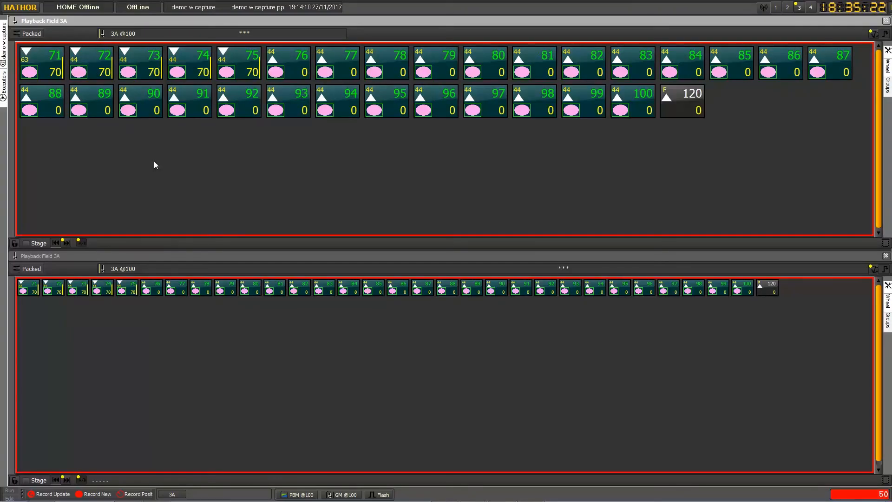
Step: Open the setup preferences and show their Userinterface settings
{"action": "left_click", "coordinate": [26, 10]}
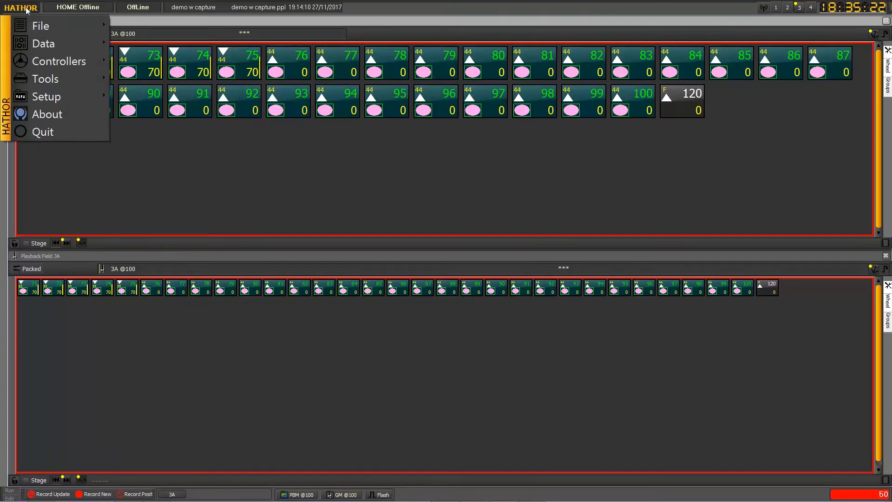
{"action": "mouse_move", "coordinate": [60, 97]}
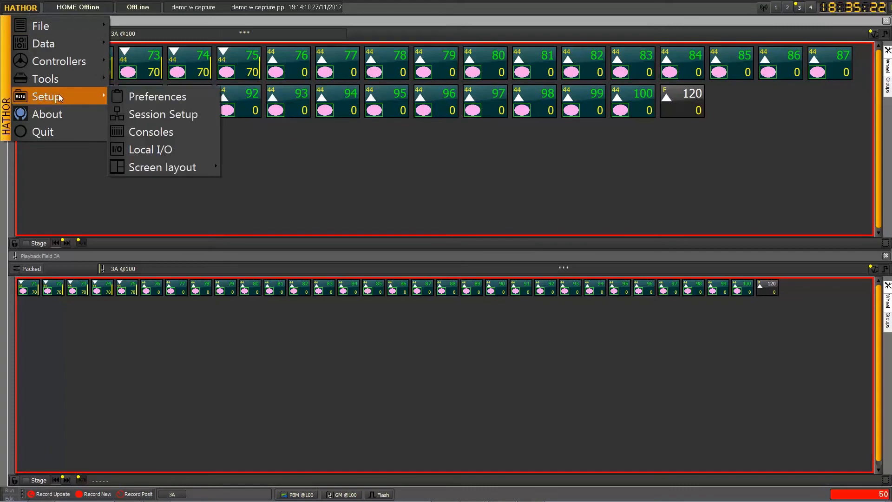
{"action": "left_click", "coordinate": [144, 97]}
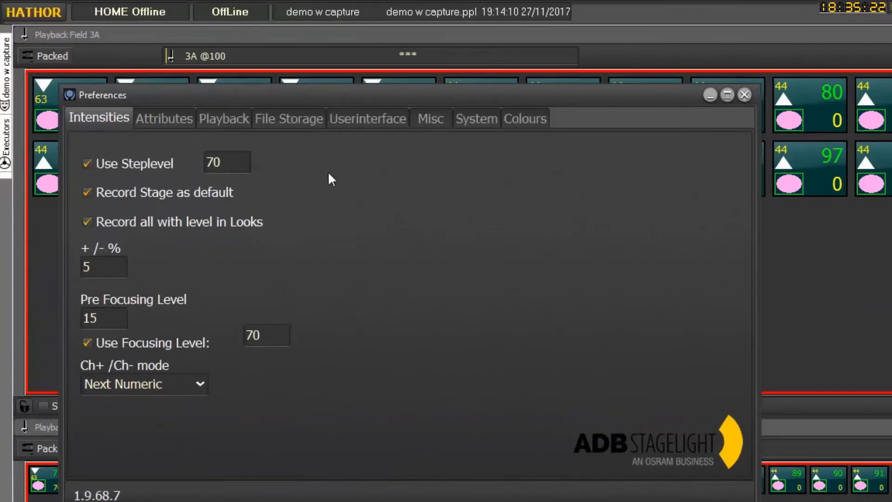
{"action": "left_click", "coordinate": [376, 121]}
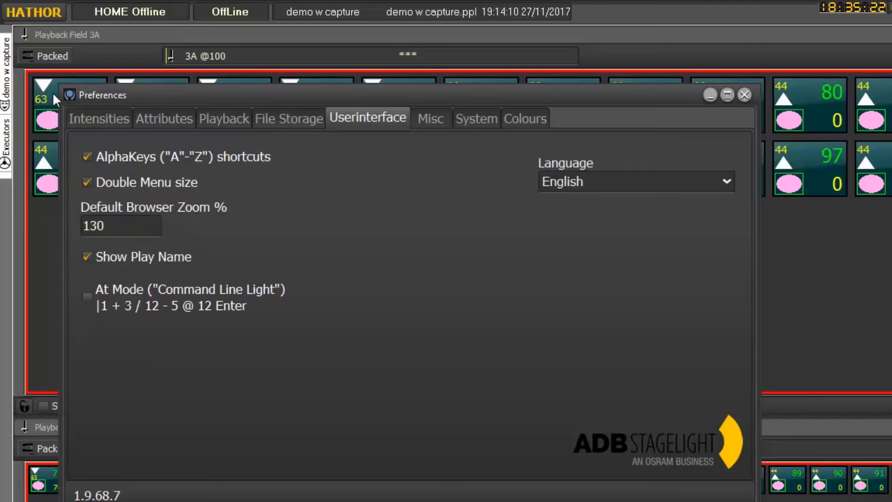
Step: Open the Library window at the current browser zoom and move it clear of the Userinterface preferences
{"action": "left_click", "coordinate": [48, 11]}
{"action": "mouse_move", "coordinate": [76, 44]}
{"action": "left_click", "coordinate": [274, 103]}
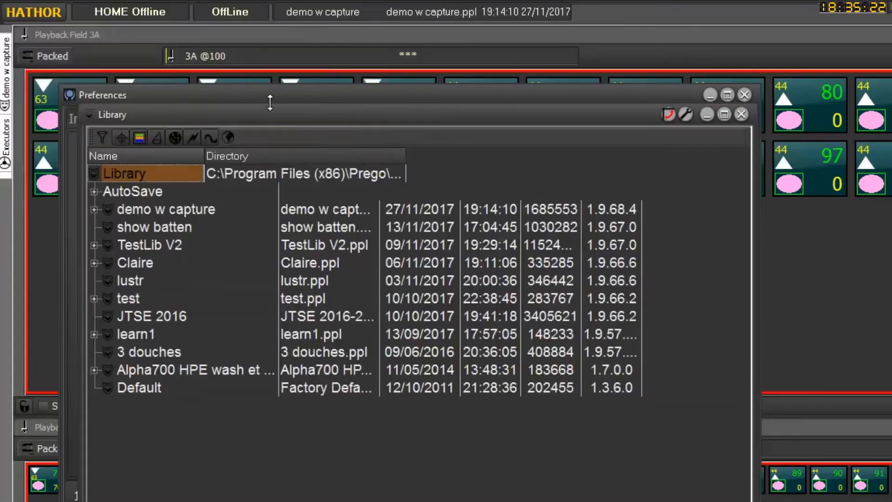
{"action": "left_click_drag", "start_coordinate": [269, 117], "coordinate": [660, 170]}
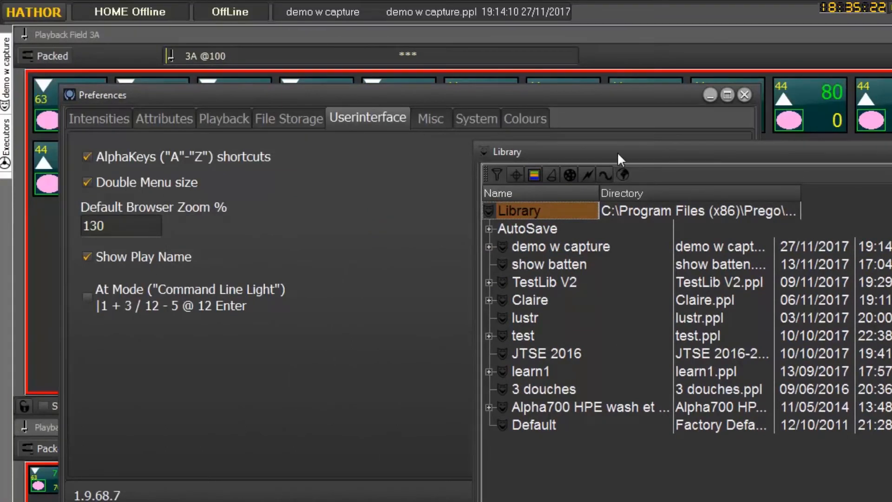
{"action": "left_click_drag", "start_coordinate": [617, 151], "coordinate": [755, 145]}
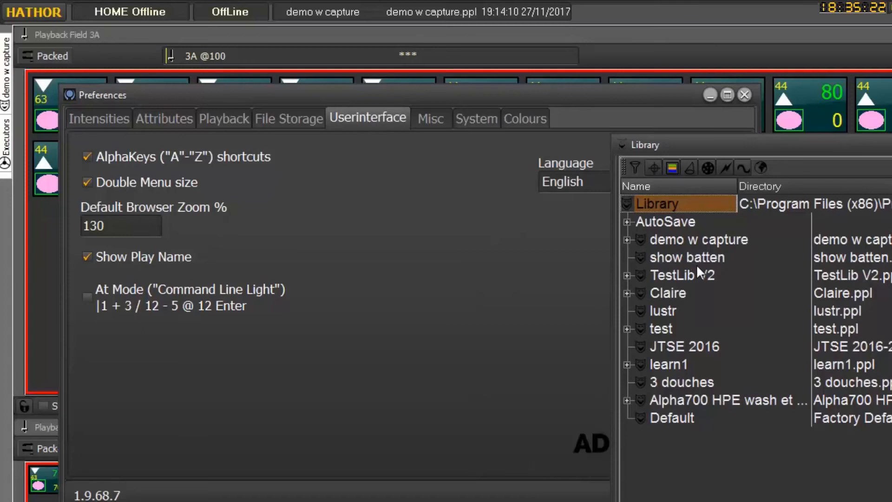
Step: Set the Default Browser Zoom to 100 %
{"action": "double_click", "coordinate": [123, 223]}
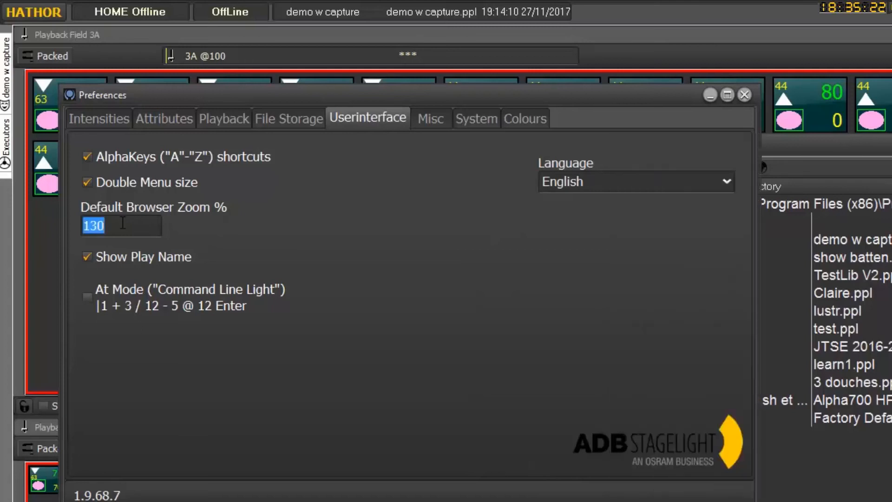
{"action": "type", "text": "100"}
{"action": "double_click", "coordinate": [122, 223]}
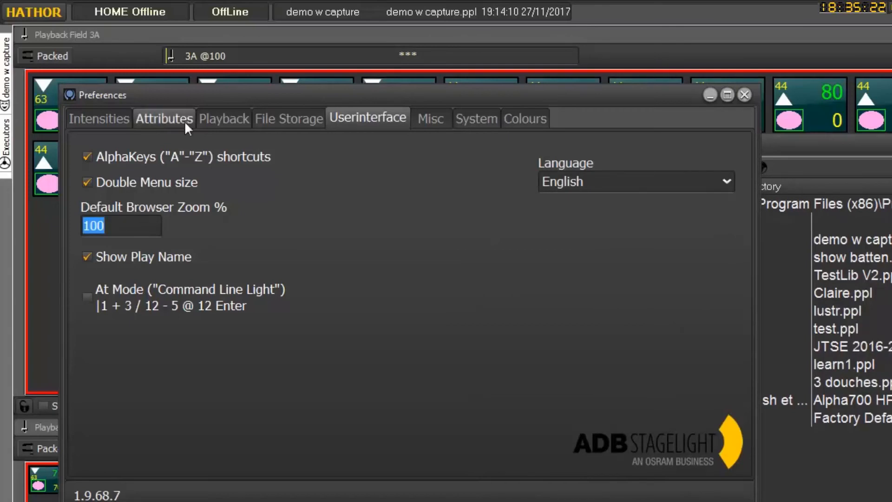
Step: Open a second Library window and place it lower beside the first one to compare their text sizes
{"action": "left_click", "coordinate": [46, 10]}
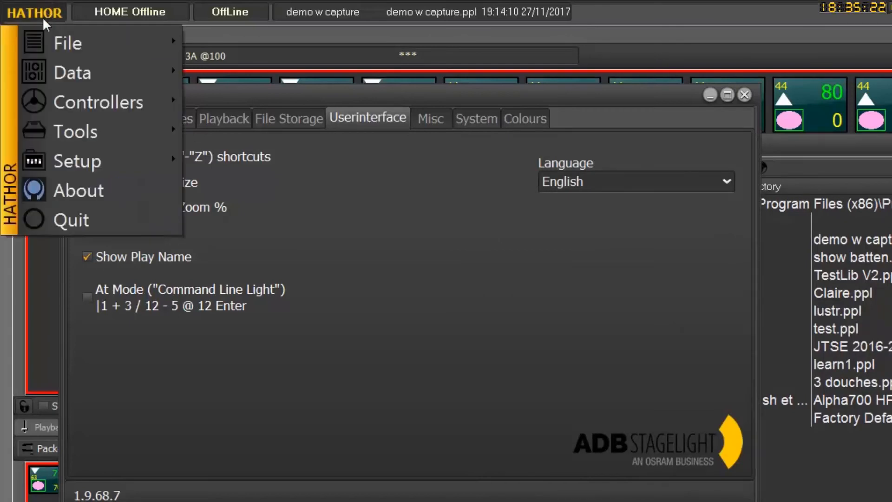
{"action": "mouse_move", "coordinate": [86, 54]}
{"action": "left_click", "coordinate": [279, 104]}
{"action": "left_click_drag", "start_coordinate": [423, 134], "coordinate": [891, 291]}
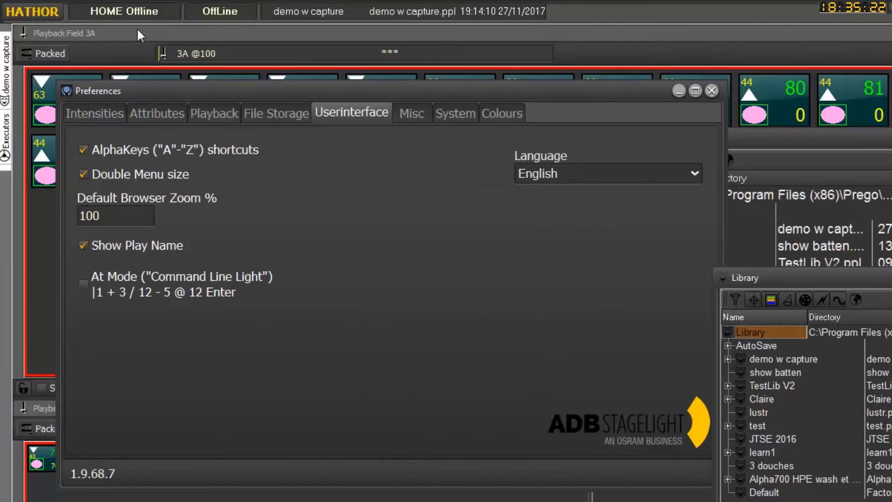
Step: Turn off Double Menu size, inspect the main menu and its Setup entries at that size, and turn the option back on
{"action": "left_click", "coordinate": [41, 11]}
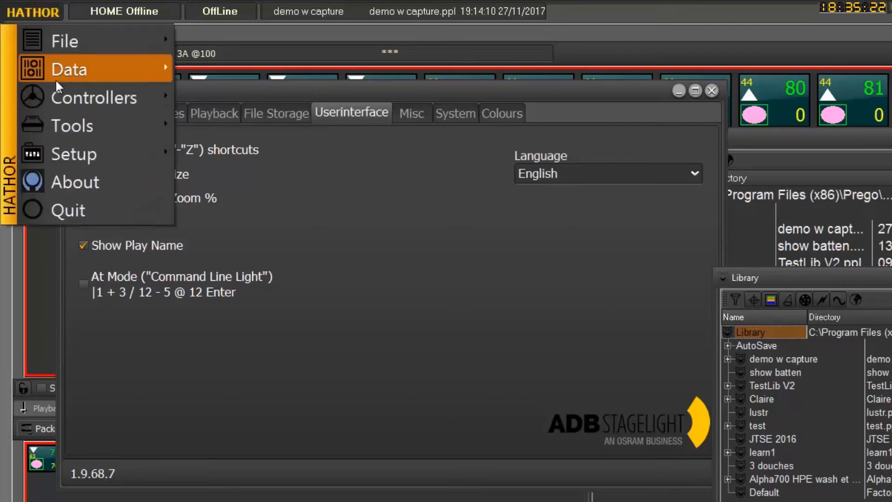
{"action": "left_click", "coordinate": [66, 181]}
{"action": "left_click", "coordinate": [134, 175]}
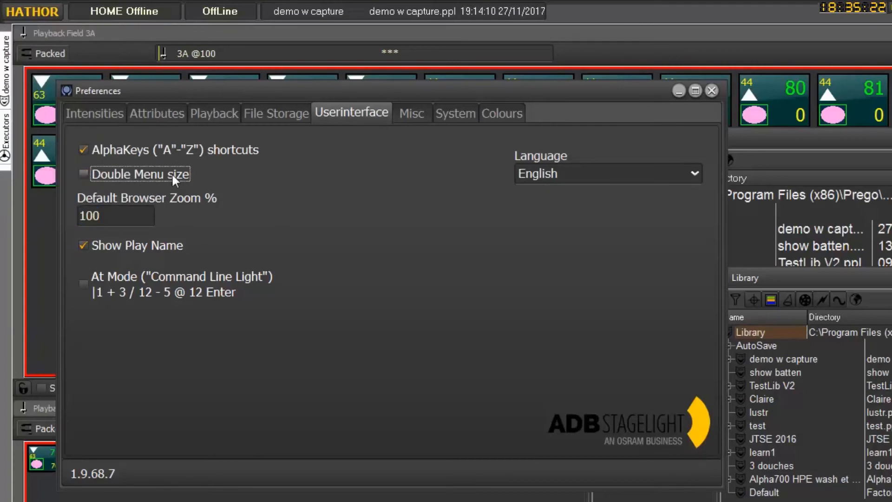
{"action": "left_click", "coordinate": [37, 11]}
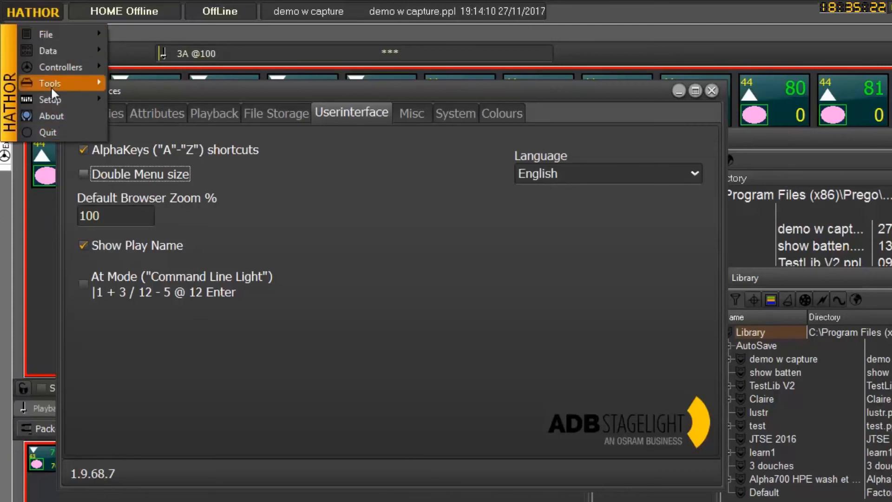
{"action": "left_click", "coordinate": [52, 101]}
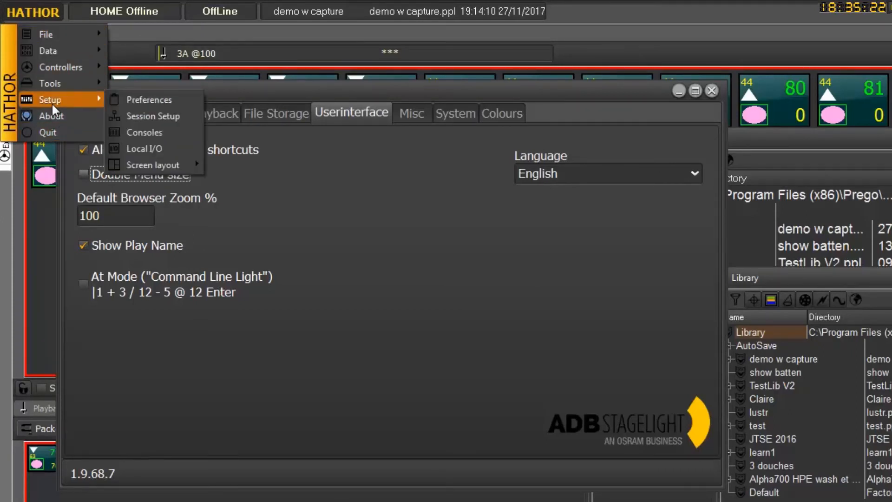
{"action": "left_click", "coordinate": [271, 229]}
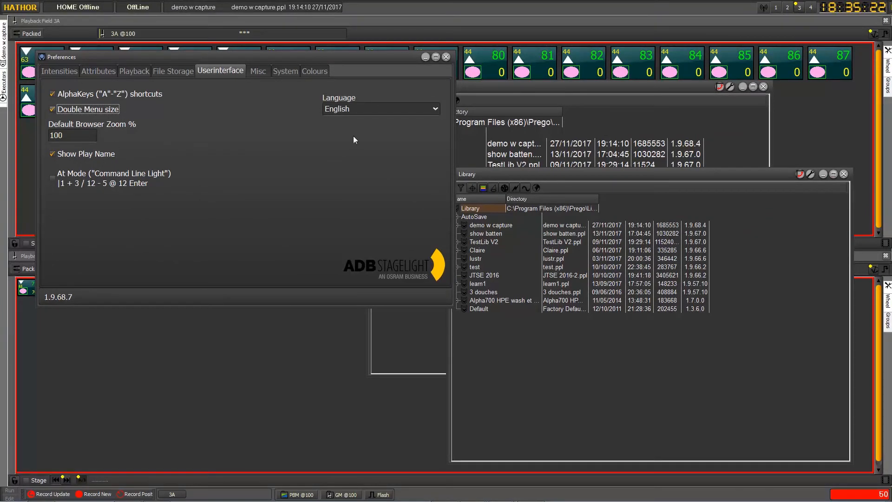
Step: Close the Preferences window and both Library windows
{"action": "left_click", "coordinate": [446, 57]}
{"action": "left_click", "coordinate": [844, 174]}
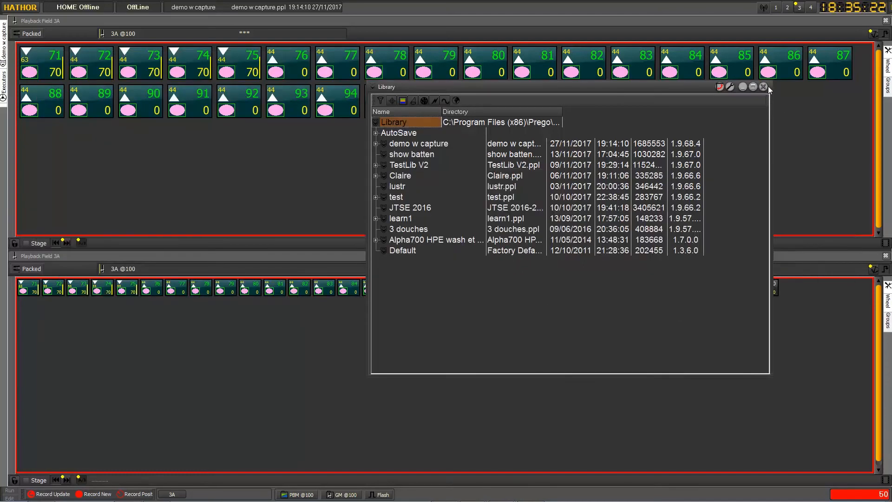
{"action": "left_click", "coordinate": [768, 87]}
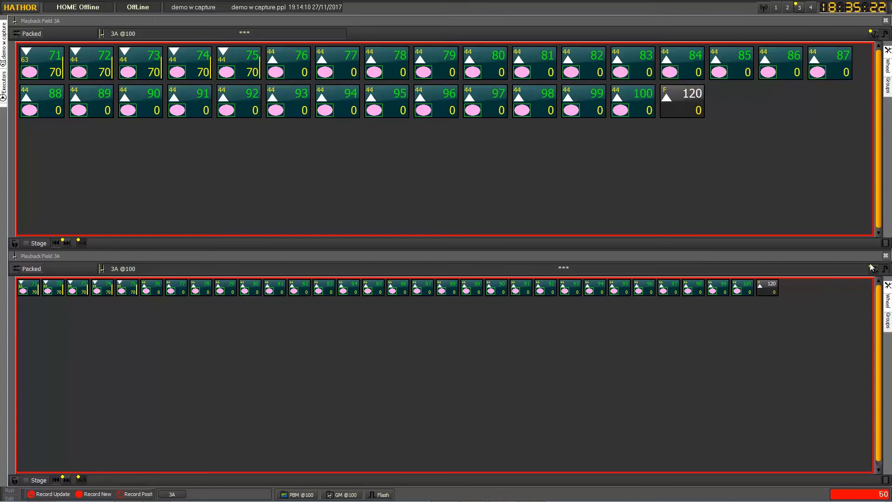
Step: Detach the upper and lower Playback Field windows from the global selection, and anchor both to it again
{"action": "left_click", "coordinate": [875, 35]}
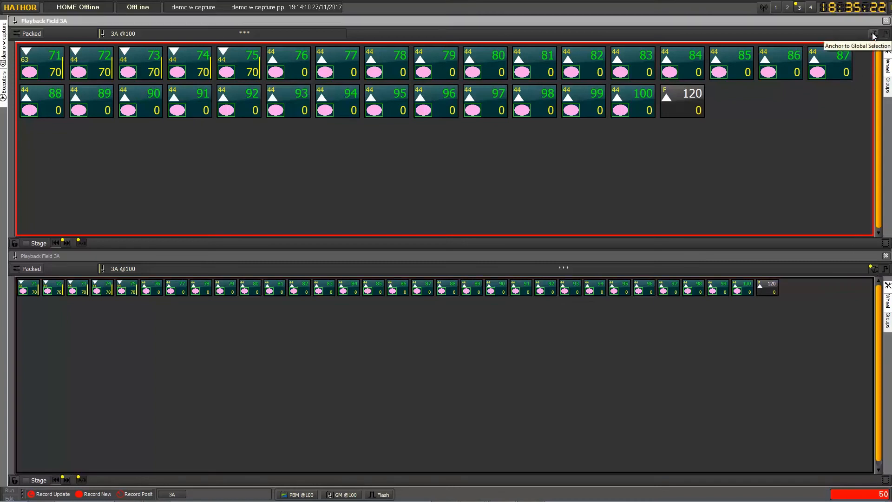
{"action": "left_click", "coordinate": [875, 270]}
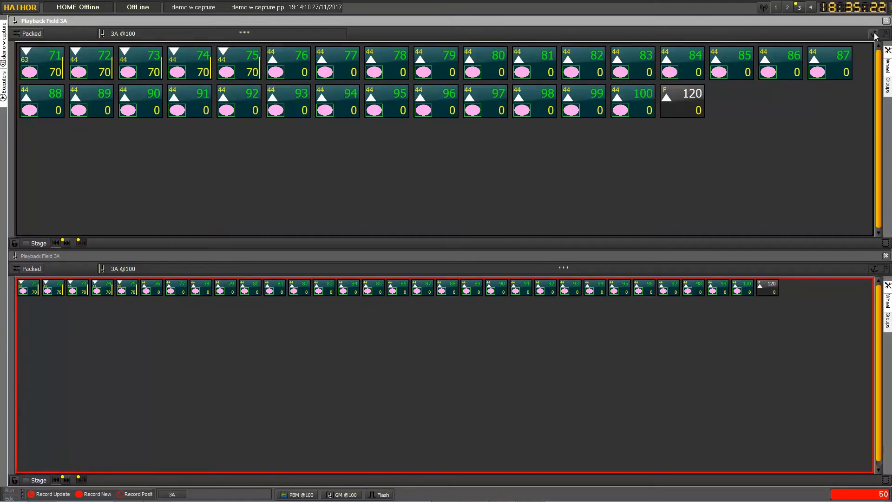
{"action": "left_click", "coordinate": [874, 269]}
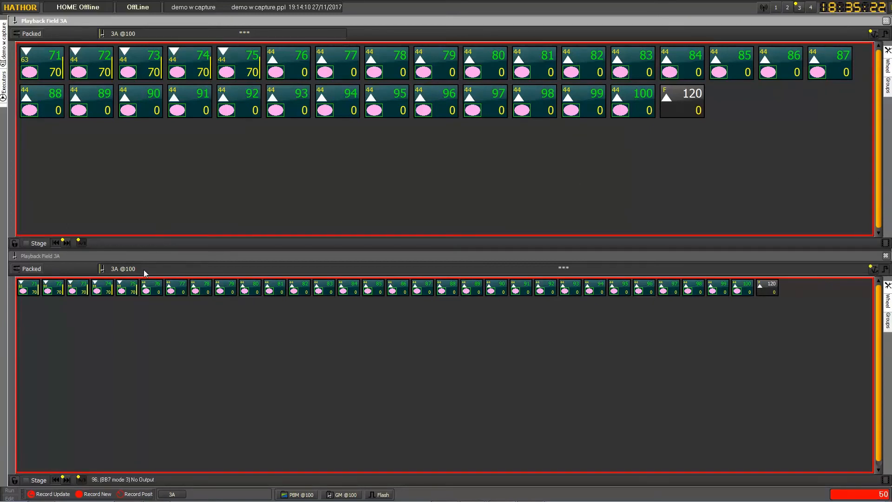
Step: Enlarge the channel cells of the lower Playback Field window until they wrap onto two rows
{"action": "left_click", "coordinate": [222, 314]}
{"action": "scroll", "coordinate": [242, 323], "scroll_direction": "up", "scroll_amount": 5}
{"action": "scroll", "coordinate": [241, 322], "scroll_direction": "up", "scroll_amount": 4}
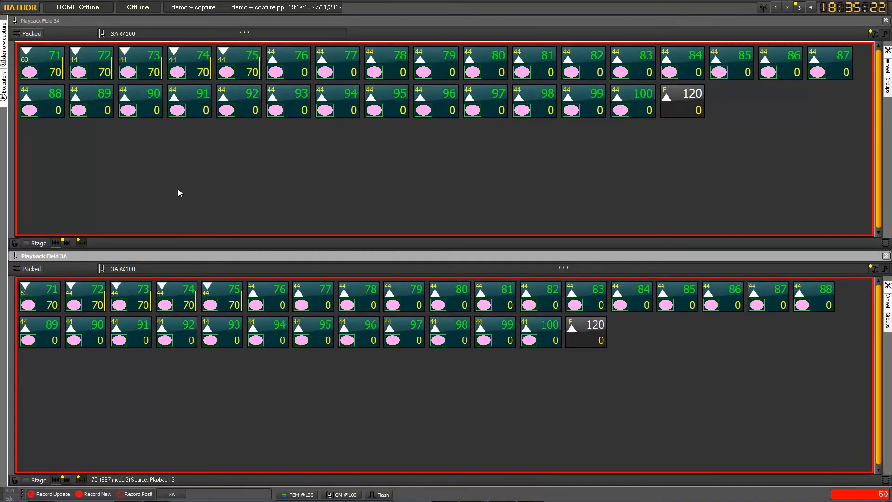
Step: Select channels 71, 75 to 78, 89 and 90 in the upper Playback Field, and 94 to 97 in the lower one
{"action": "left_click", "coordinate": [53, 60]}
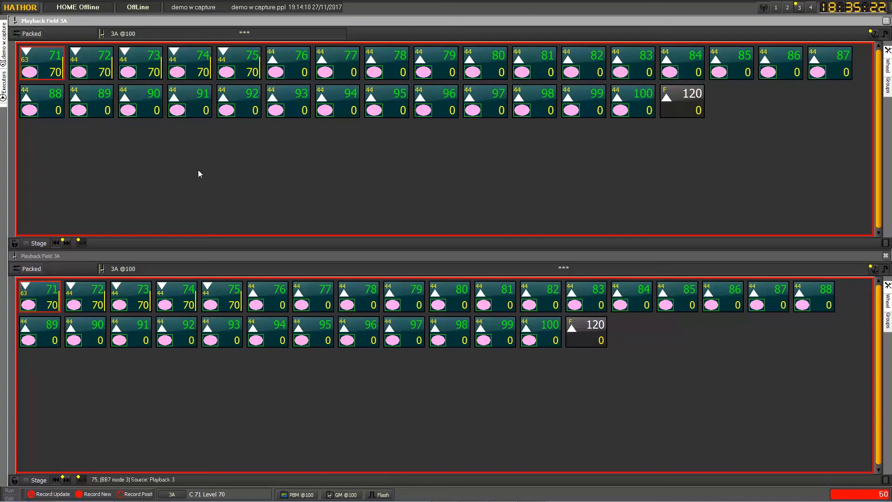
{"action": "left_click", "coordinate": [243, 63]}
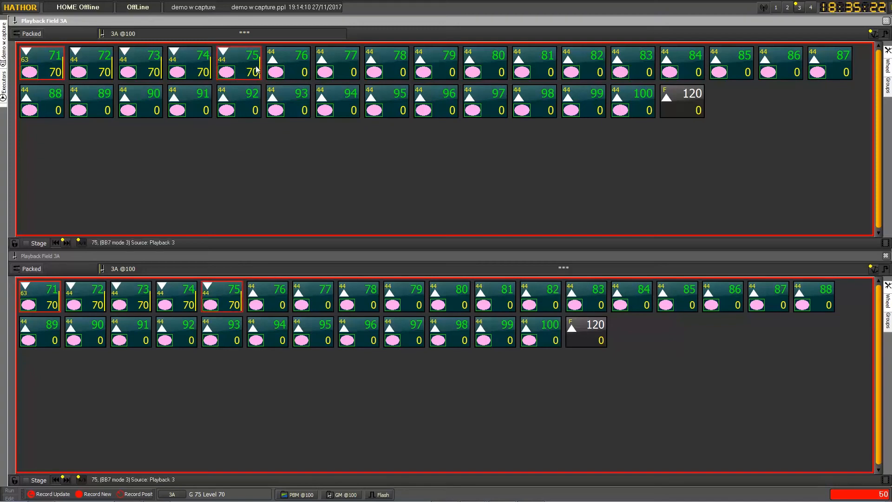
{"action": "left_click", "coordinate": [385, 63], "text": "shift"}
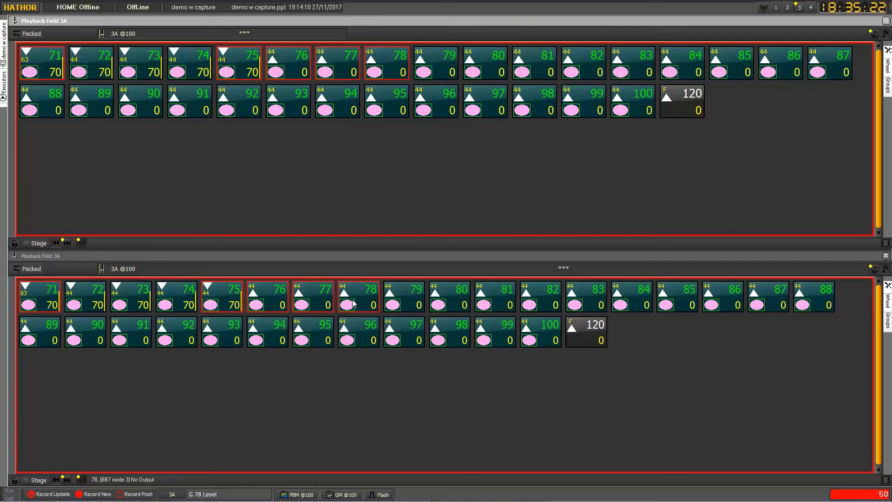
{"action": "left_click", "coordinate": [267, 330]}
{"action": "left_click", "coordinate": [393, 333], "text": "shift"}
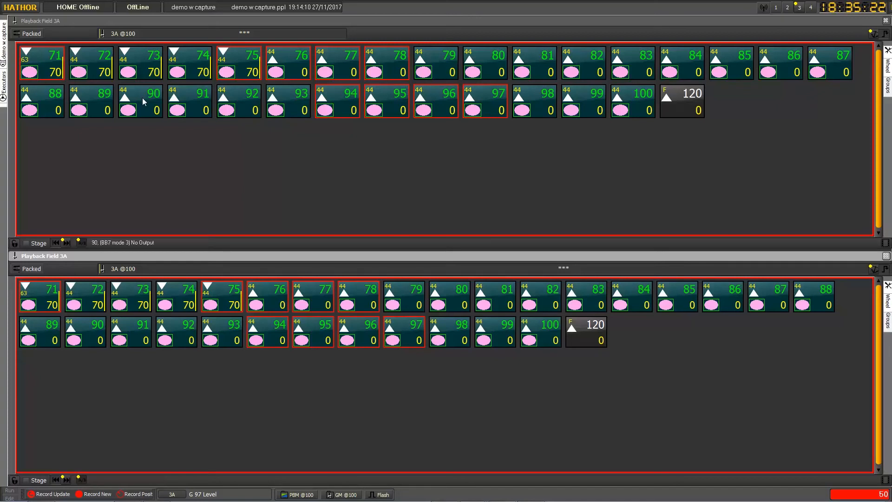
{"action": "left_click", "coordinate": [87, 100]}
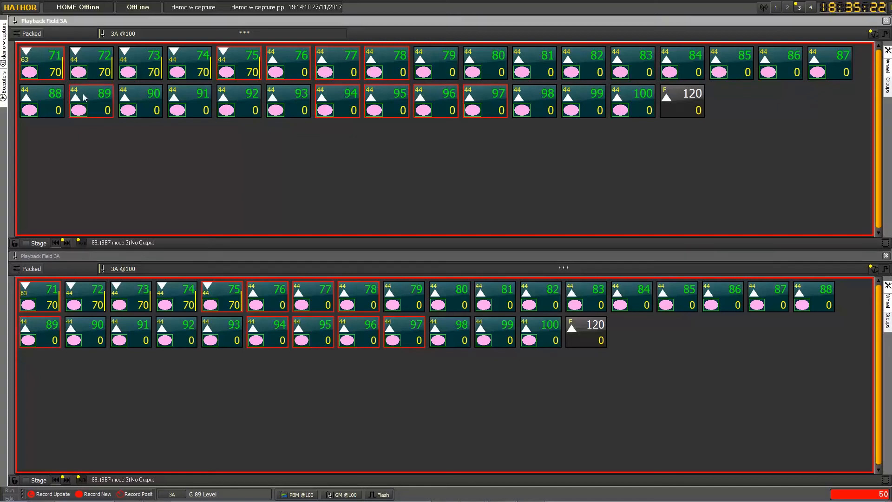
{"action": "left_click", "coordinate": [137, 100]}
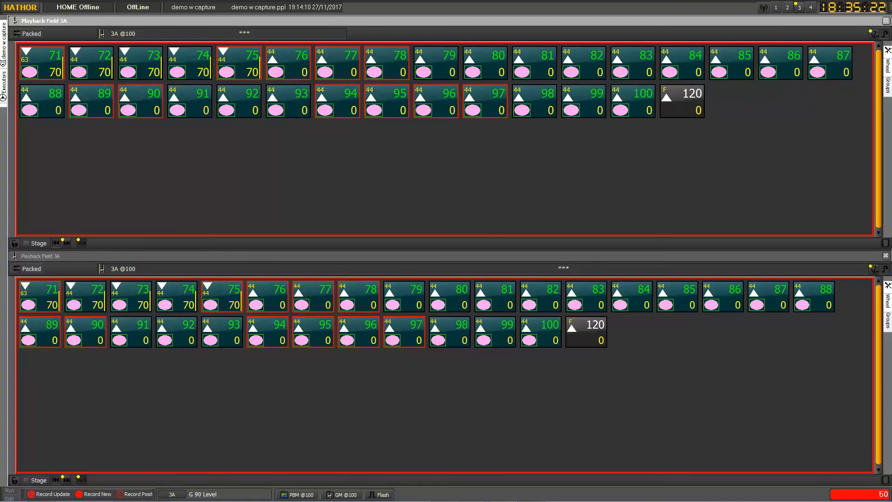
Step: Detach the lower Playback Field from the global selection and select channel 91 in the upper one
{"action": "left_click", "coordinate": [874, 270]}
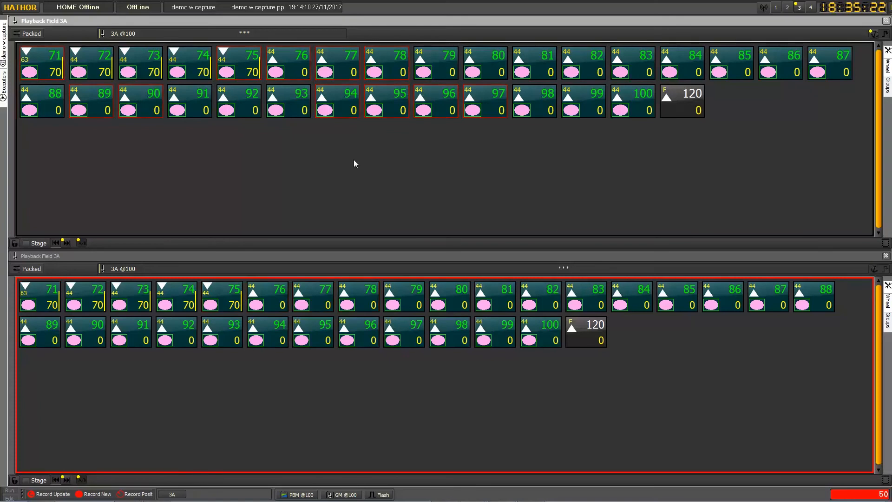
{"action": "left_click", "coordinate": [191, 96]}
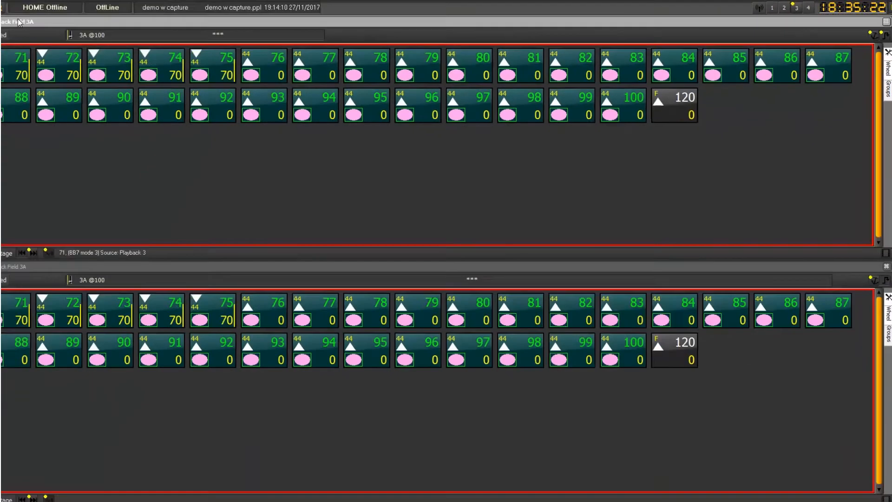
Step: Open the Playback 1 window, make it dockable, and dock it at full height to the right of both Playback Field windows
{"action": "left_click", "coordinate": [21, 8]}
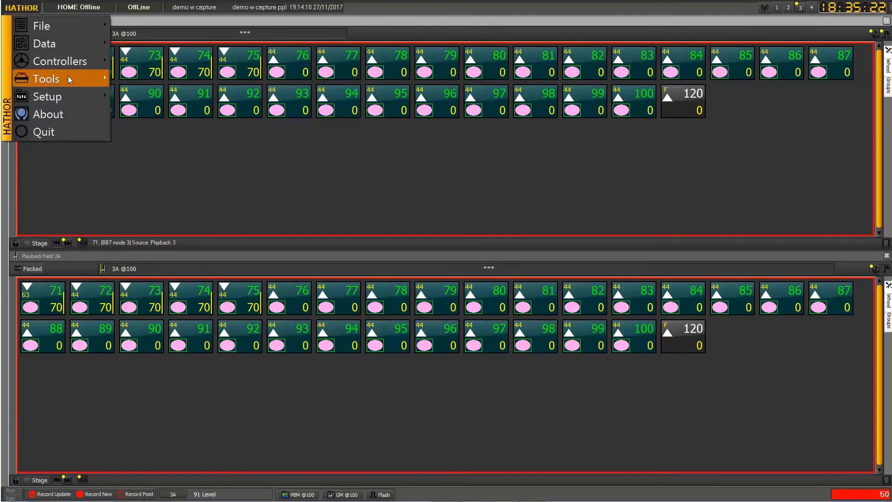
{"action": "mouse_move", "coordinate": [68, 67]}
{"action": "left_click", "coordinate": [135, 95]}
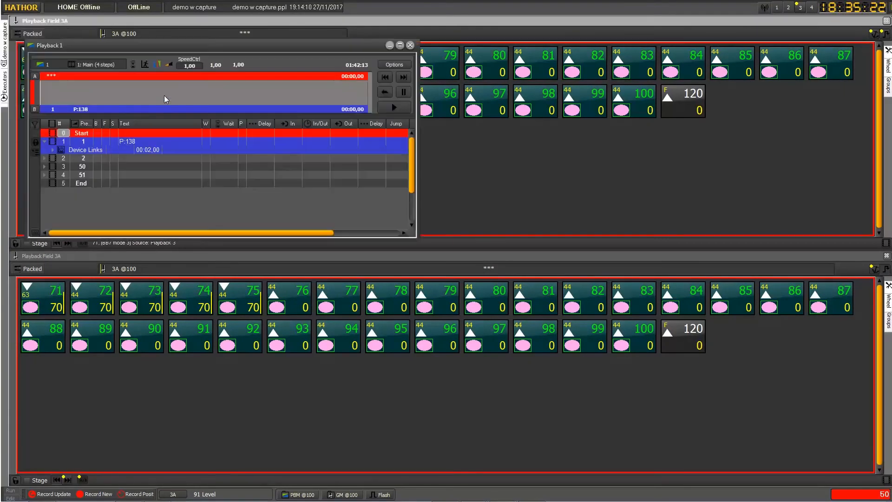
{"action": "right_click", "coordinate": [155, 45]}
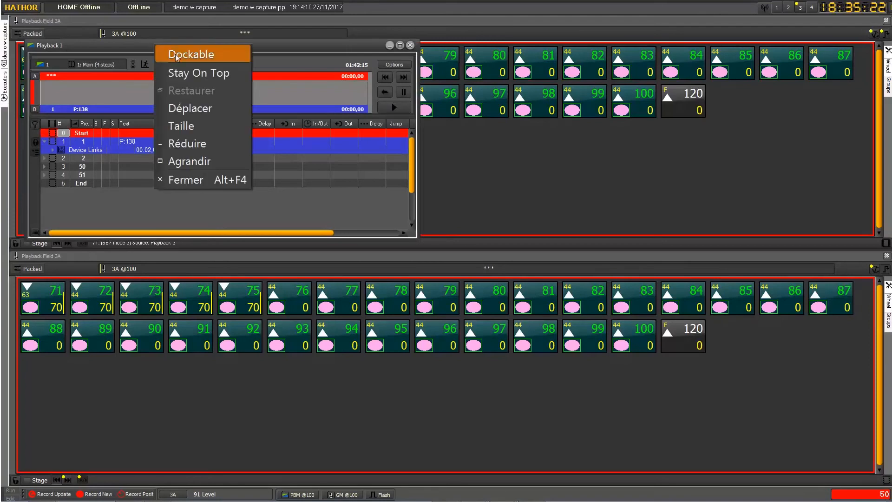
{"action": "left_click", "coordinate": [177, 55]}
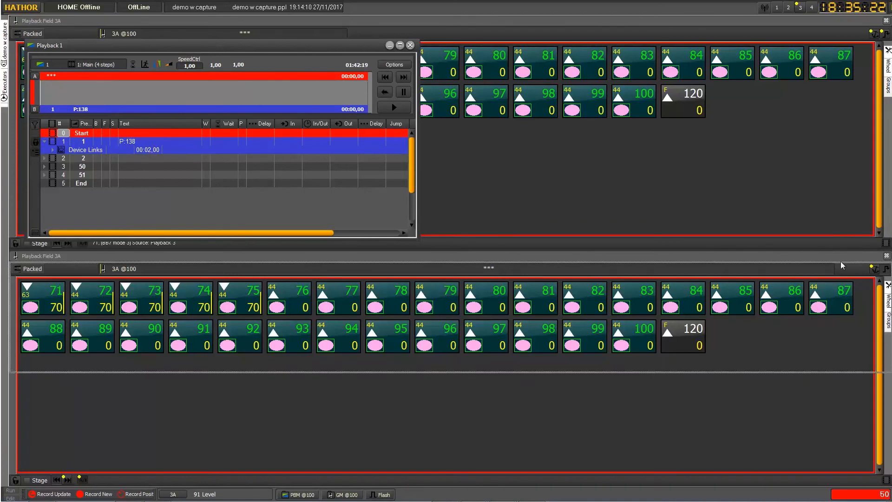
{"action": "left_click", "coordinate": [845, 250]}
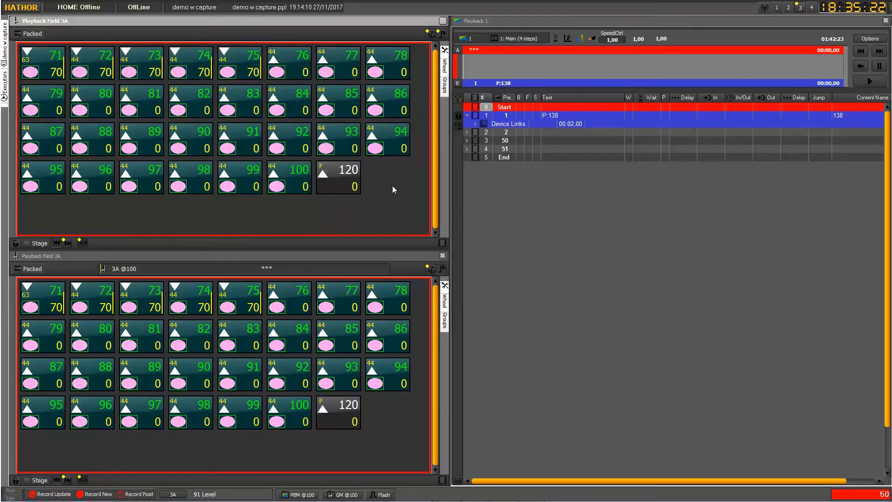
Step: Shrink the channel cells in the upper and lower Playback Field windows until each fits its channels on three rows
{"action": "scroll", "coordinate": [392, 190], "scroll_direction": "down", "scroll_amount": 4}
{"action": "scroll", "coordinate": [391, 189], "scroll_direction": "down", "scroll_amount": 2}
{"action": "left_click", "coordinate": [426, 315]}
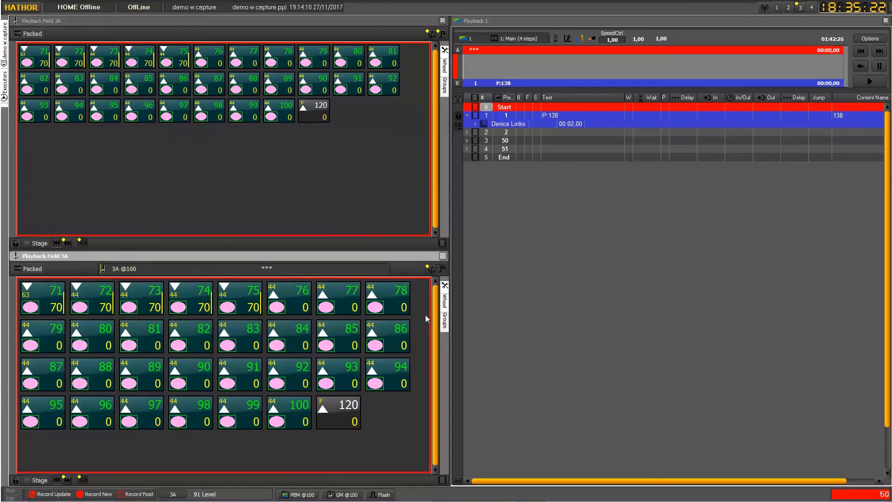
{"action": "scroll", "coordinate": [425, 315], "scroll_direction": "down", "scroll_amount": 5}
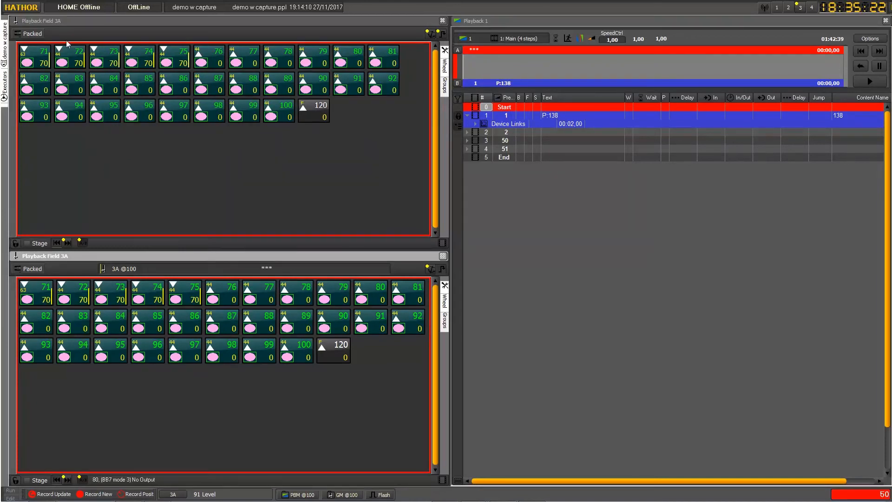
Step: Switch the upper Playback Field to the Numeric layout and look through its full channel list
{"action": "left_click", "coordinate": [33, 35]}
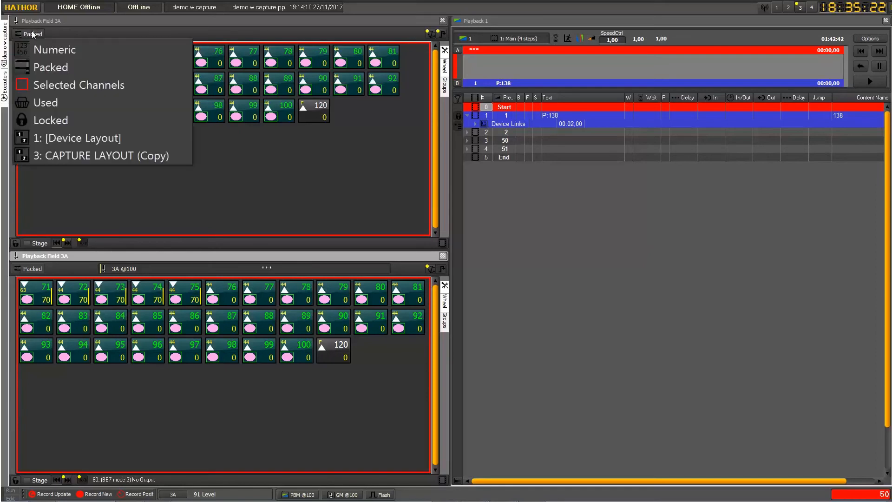
{"action": "left_click", "coordinate": [49, 49]}
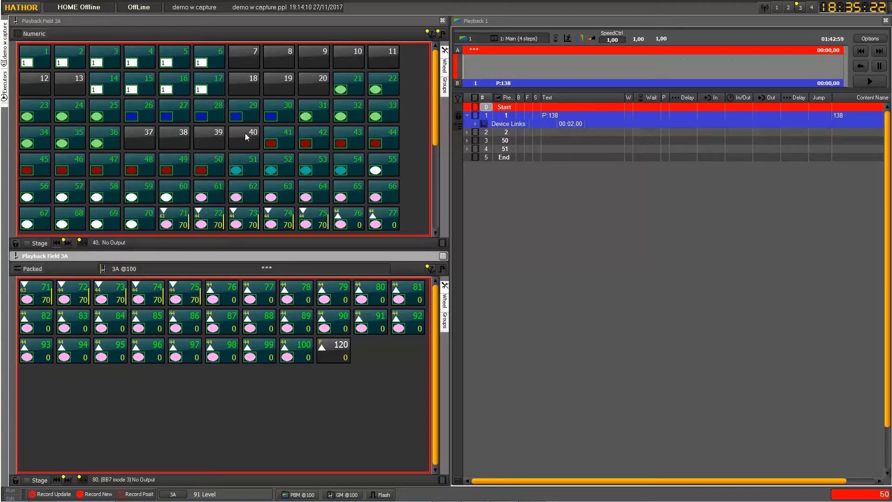
{"action": "scroll", "coordinate": [409, 148], "scroll_direction": "down", "scroll_amount": 5}
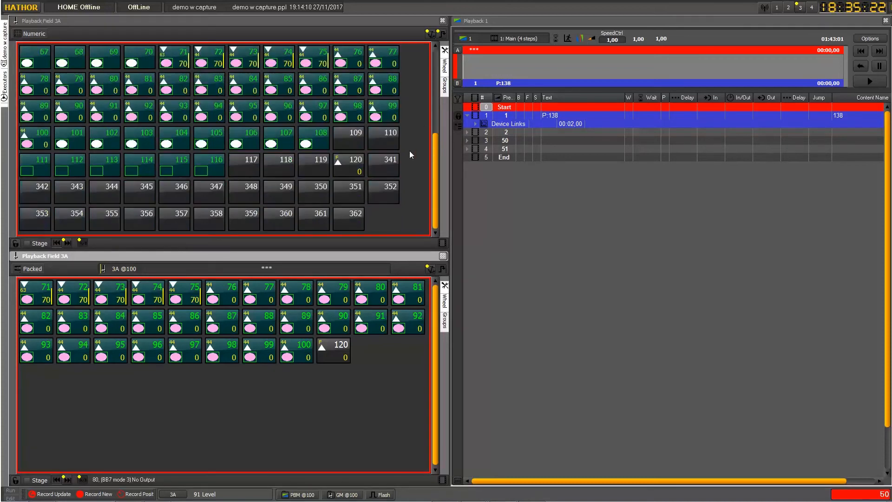
{"action": "scroll", "coordinate": [410, 154], "scroll_direction": "up", "scroll_amount": 4}
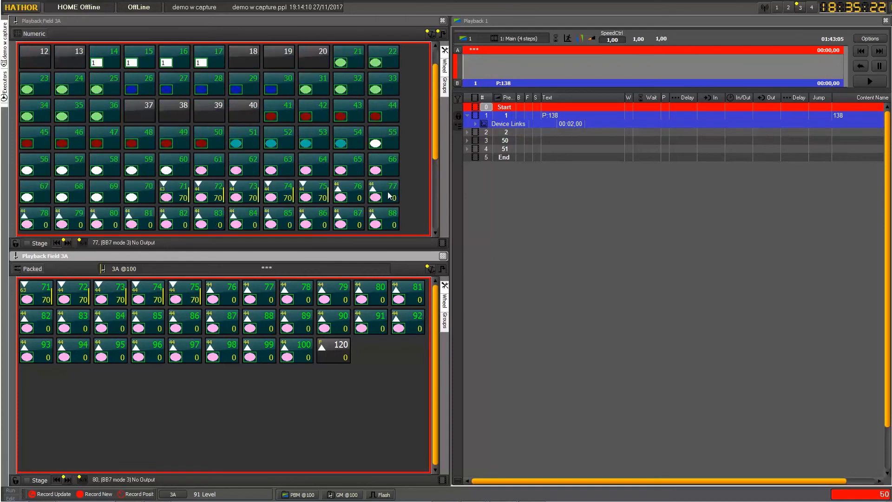
Step: Link the lower Playback Field to the upper one and scroll the upper channels up and down to check the synchronized movement
{"action": "left_click", "coordinate": [442, 270]}
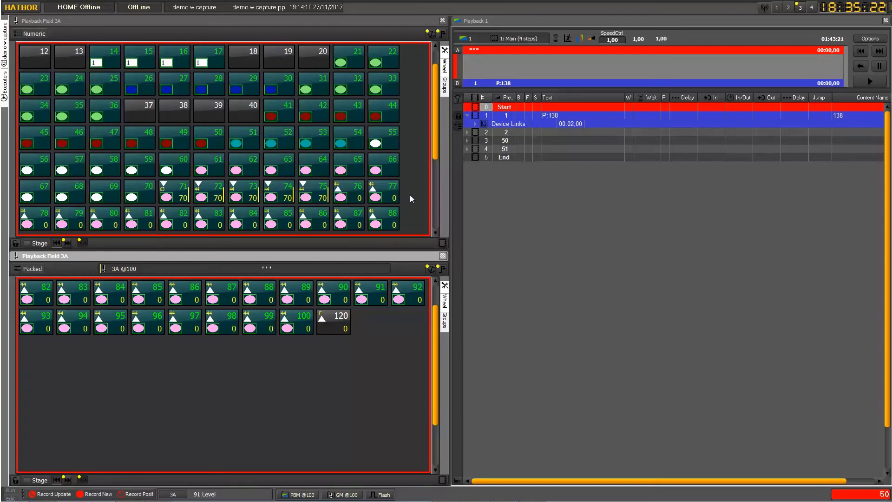
{"action": "scroll", "coordinate": [410, 194], "scroll_direction": "up", "scroll_amount": 1}
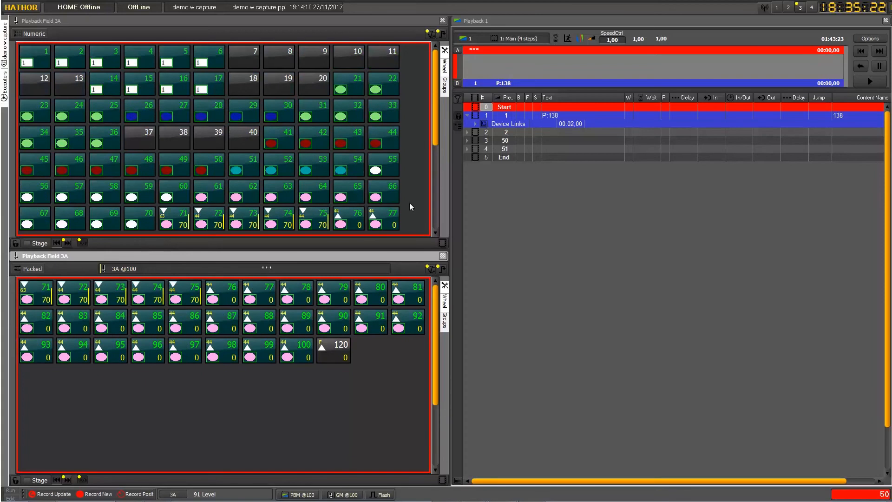
{"action": "left_click", "coordinate": [413, 134]}
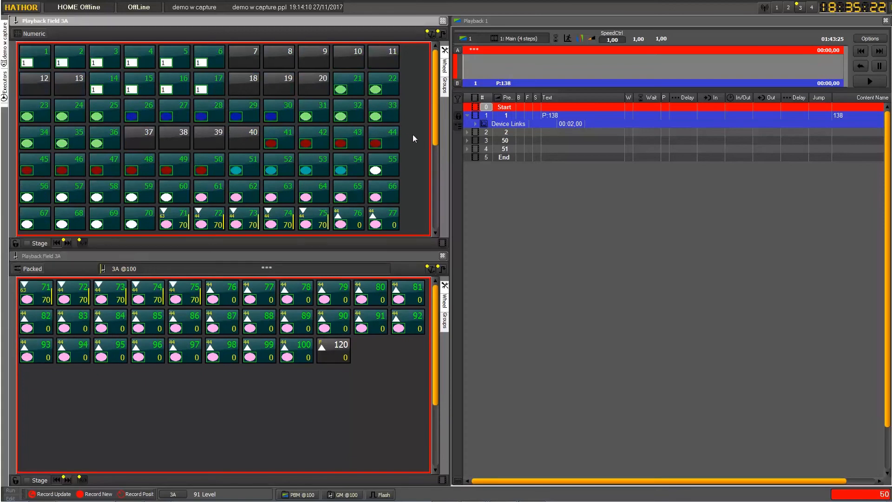
{"action": "scroll", "coordinate": [411, 119], "scroll_direction": "down", "scroll_amount": 1}
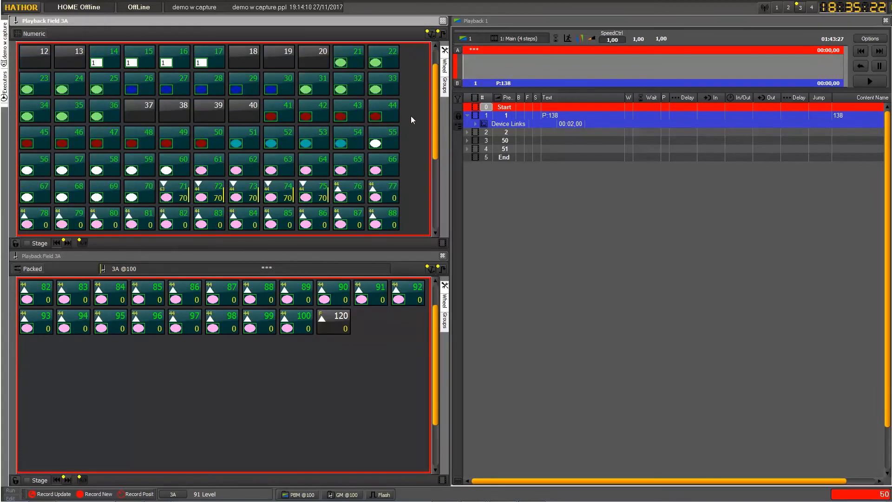
{"action": "scroll", "coordinate": [411, 120], "scroll_direction": "down", "scroll_amount": 1}
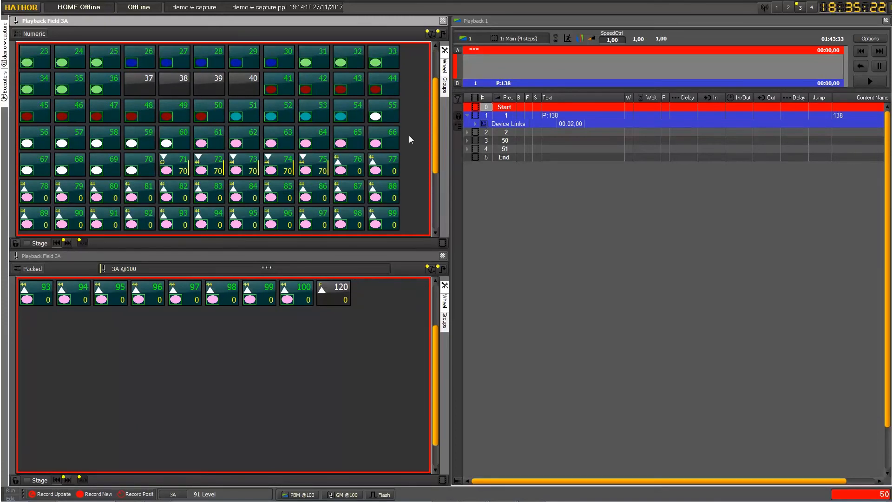
{"action": "scroll", "coordinate": [410, 135], "scroll_direction": "up", "scroll_amount": 2}
{"action": "scroll", "coordinate": [409, 136], "scroll_direction": "down", "scroll_amount": 2}
{"action": "scroll", "coordinate": [409, 135], "scroll_direction": "up", "scroll_amount": 2}
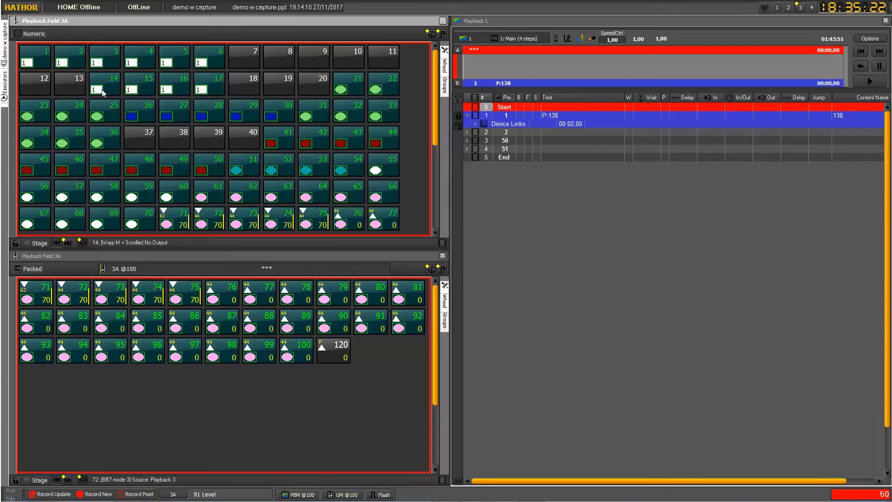
Step: Return the upper Playback Field to the Packed layout and run Playback 1 forward by two steps
{"action": "left_click", "coordinate": [34, 34]}
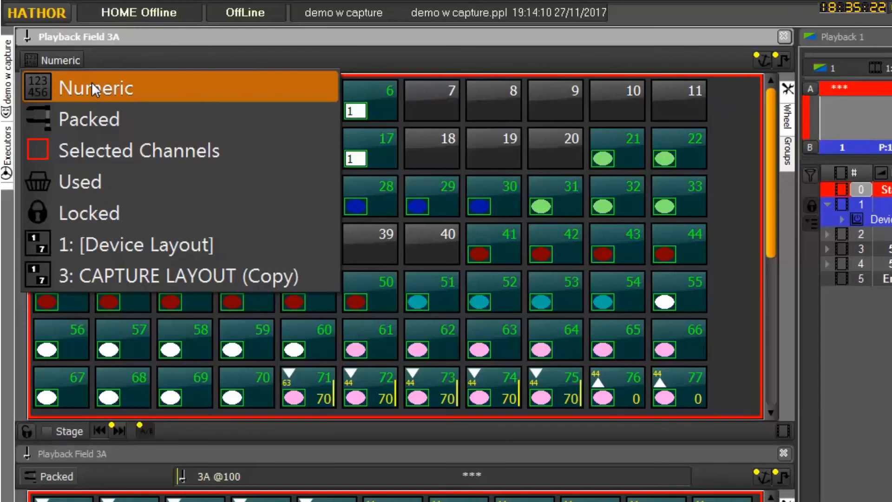
{"action": "left_click", "coordinate": [96, 119]}
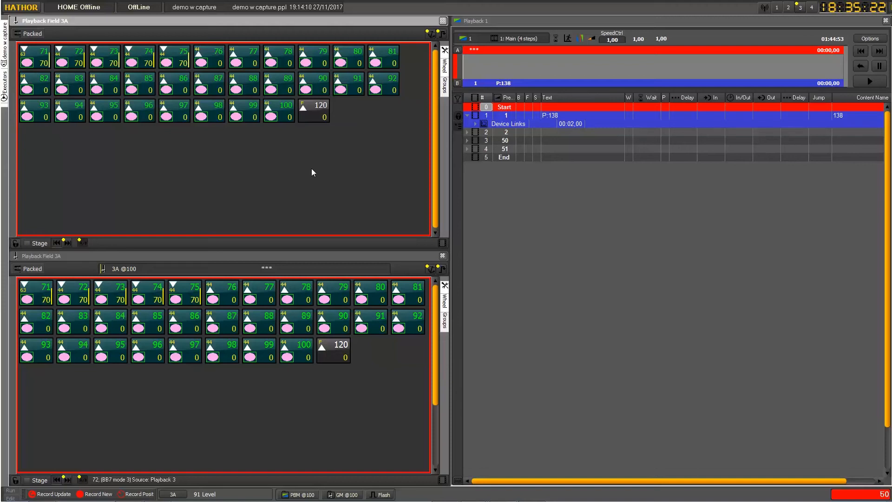
{"action": "left_click", "coordinate": [871, 80]}
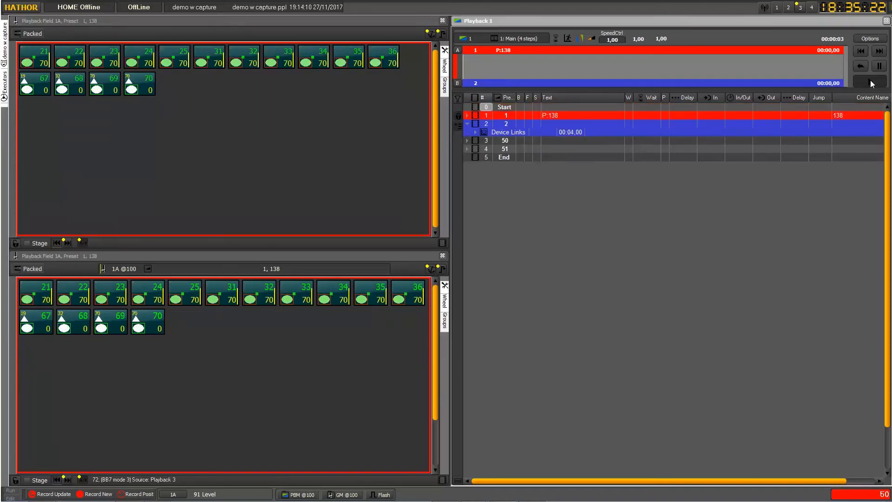
{"action": "left_click", "coordinate": [871, 80]}
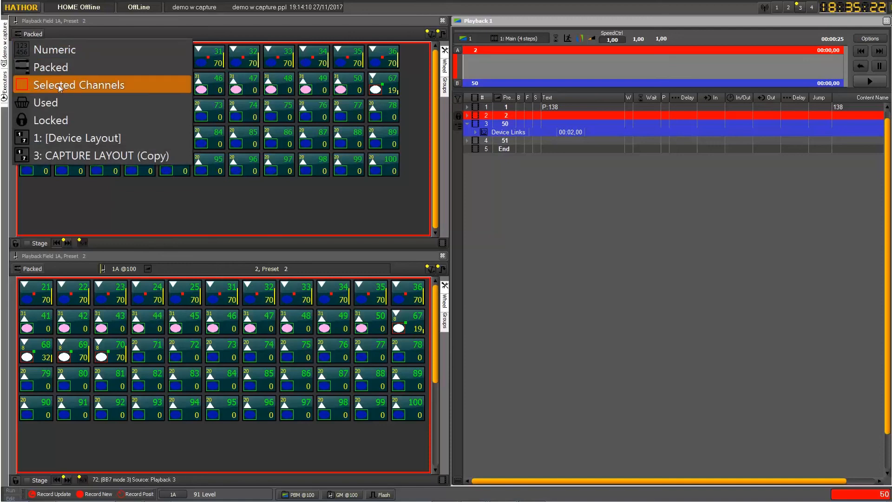
Step: Switch the linked Playback Fields to the Selected Channels layout and back to Packed
{"action": "left_click", "coordinate": [59, 86]}
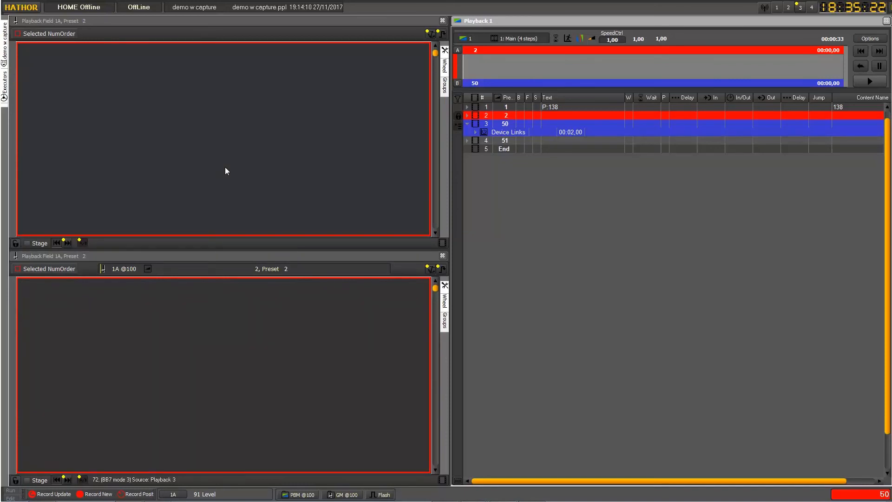
{"action": "left_click", "coordinate": [45, 34]}
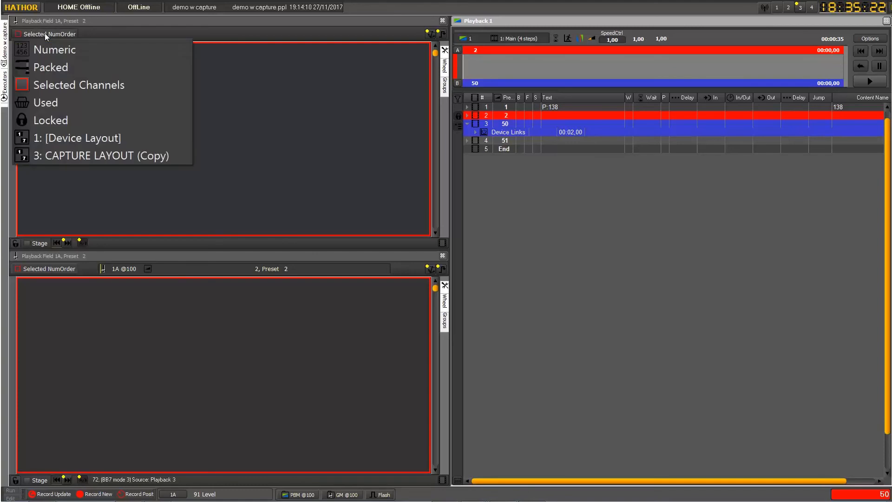
{"action": "left_click", "coordinate": [47, 67]}
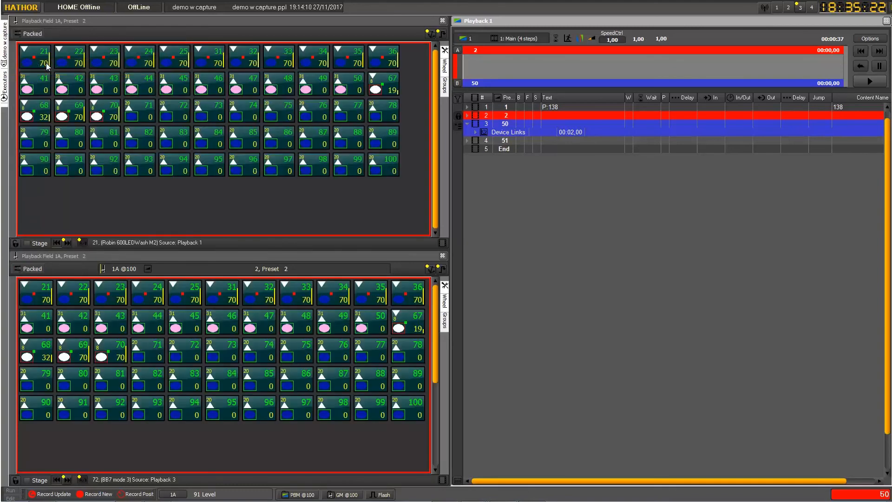
Step: Select channels 21, 23 and 25, show them in the Selected Channels layout, and clear the selection
{"action": "left_click", "coordinate": [106, 60]}
{"action": "left_click", "coordinate": [171, 65]}
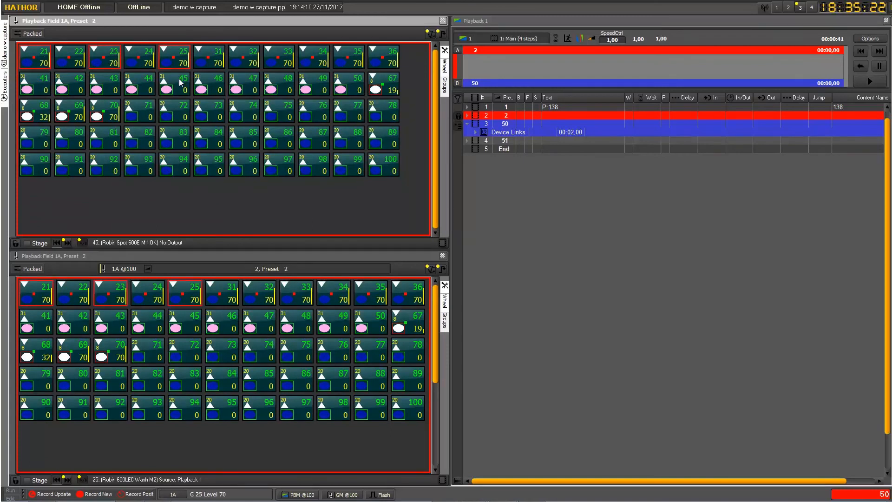
{"action": "left_click", "coordinate": [37, 35]}
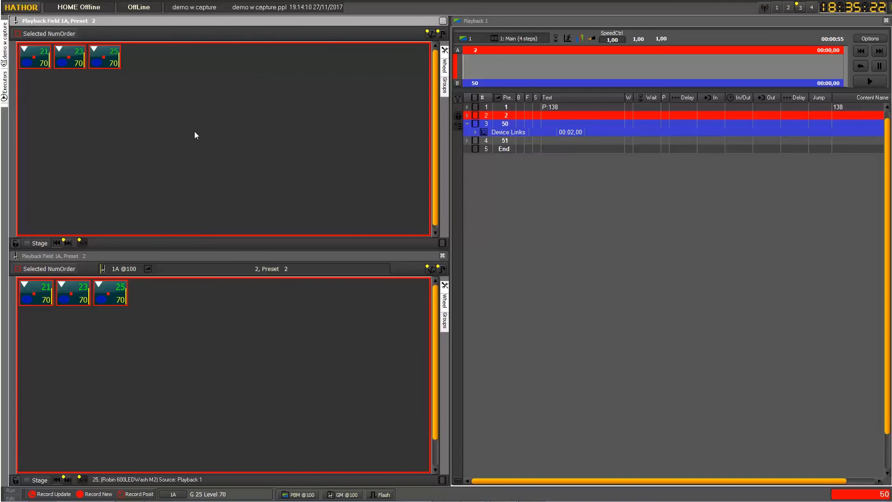
{"action": "left_click", "coordinate": [183, 92]}
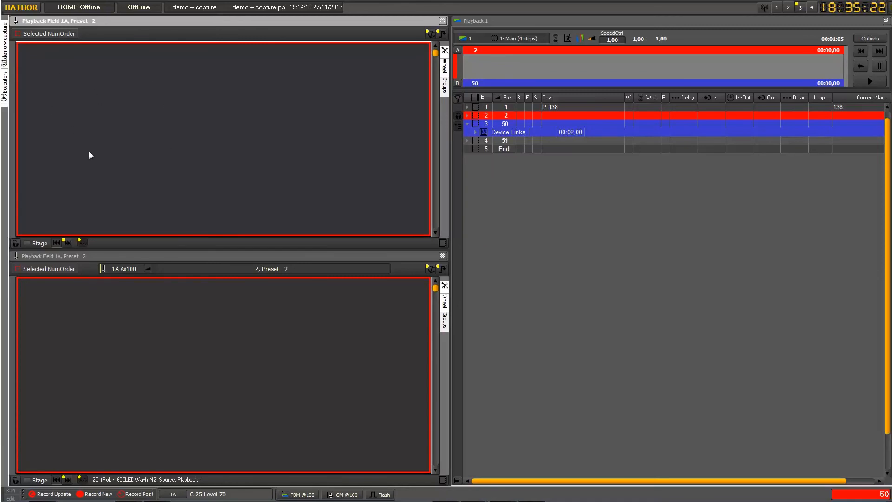
Step: Switch the linked Playback Fields to the Numeric layout and select channels 1 to 6
{"action": "left_click", "coordinate": [45, 36]}
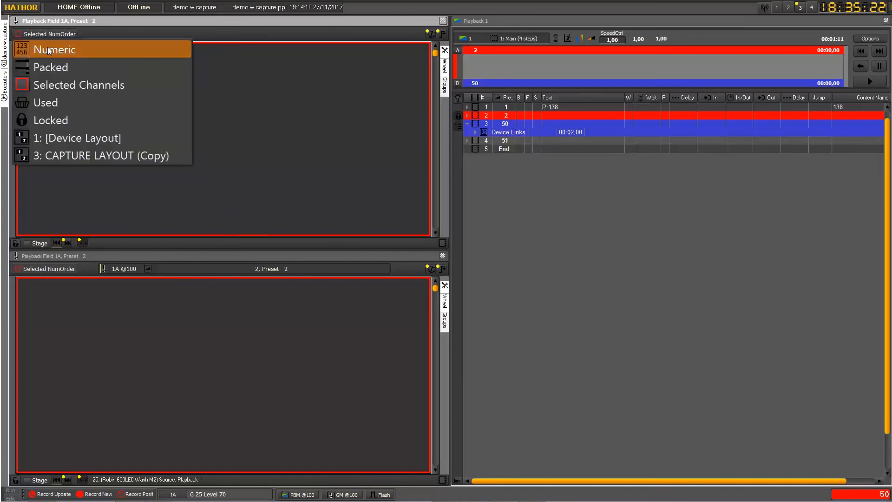
{"action": "left_click", "coordinate": [49, 51]}
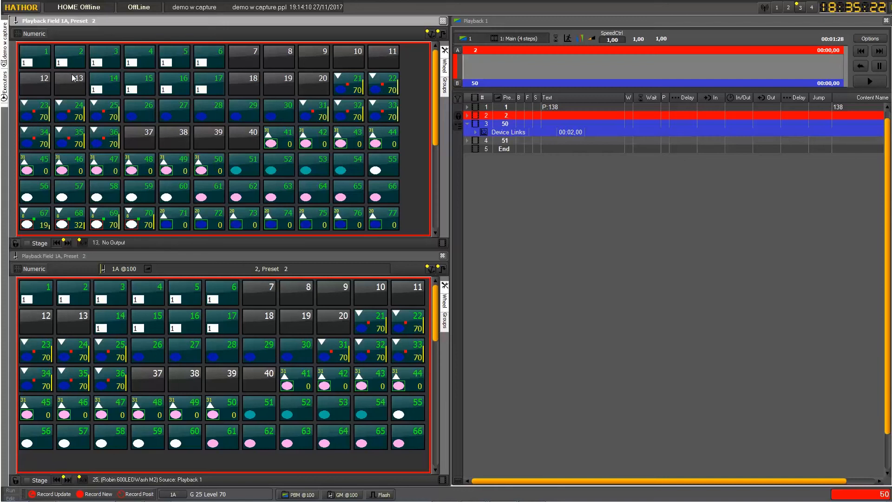
{"action": "left_click", "coordinate": [46, 59]}
{"action": "left_click", "coordinate": [205, 65], "text": "shift"}
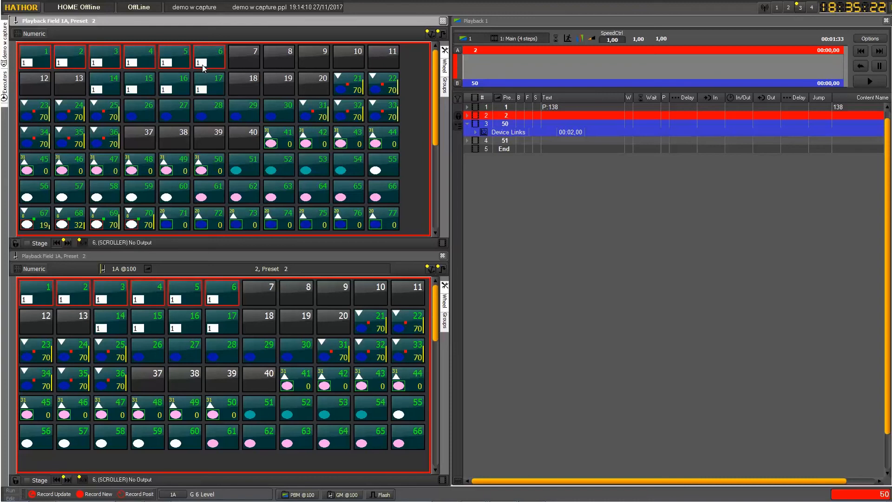
Step: Show only the selected channels in both Playback Fields and hold them with the Locked layout
{"action": "left_click", "coordinate": [37, 34]}
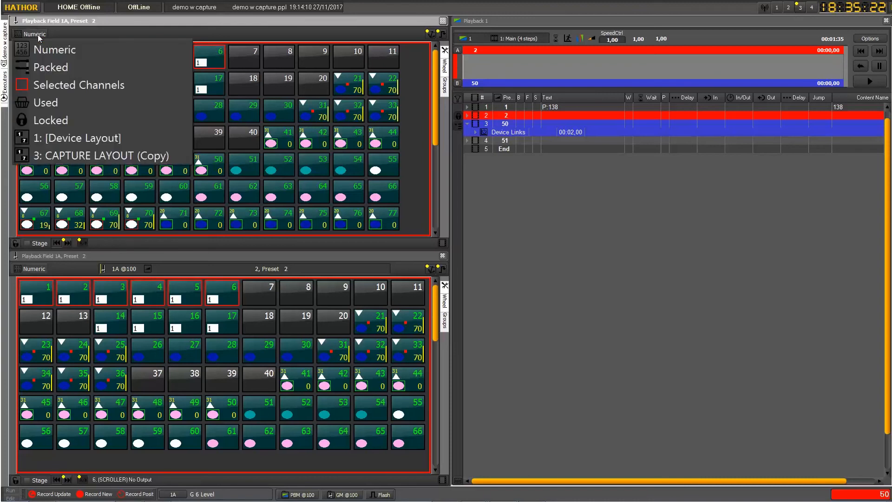
{"action": "left_click", "coordinate": [49, 85]}
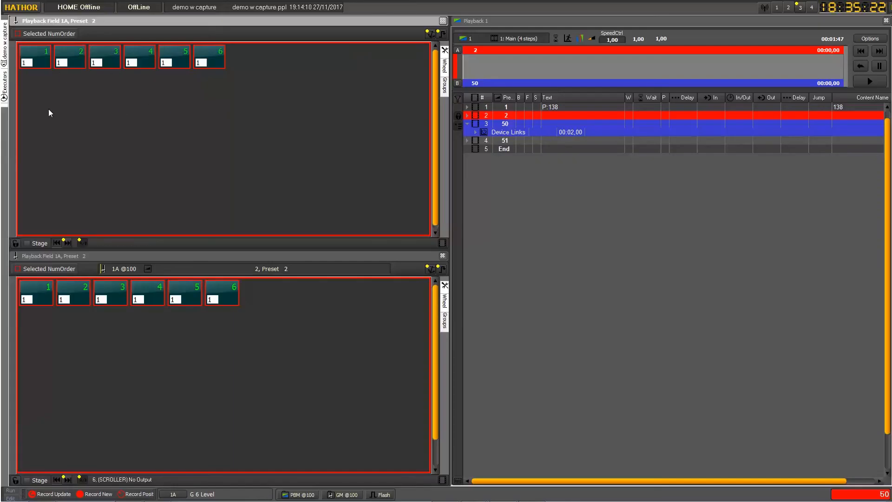
{"action": "left_click", "coordinate": [38, 32]}
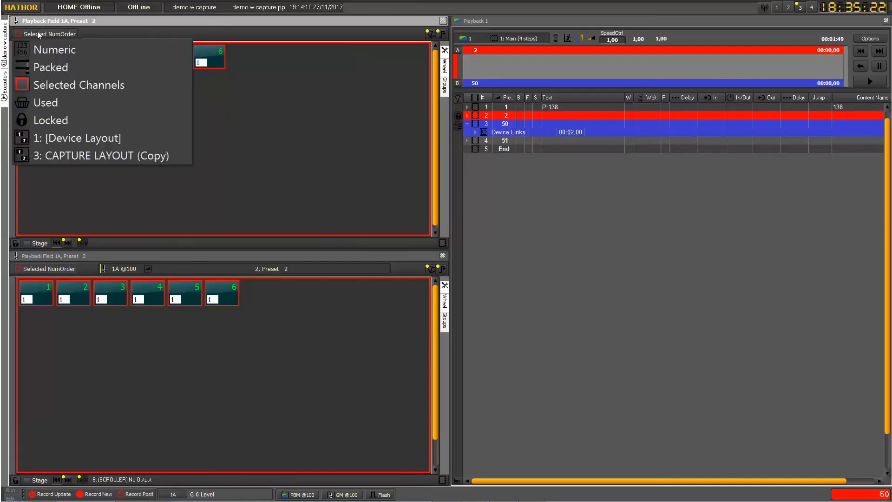
{"action": "left_click", "coordinate": [57, 125]}
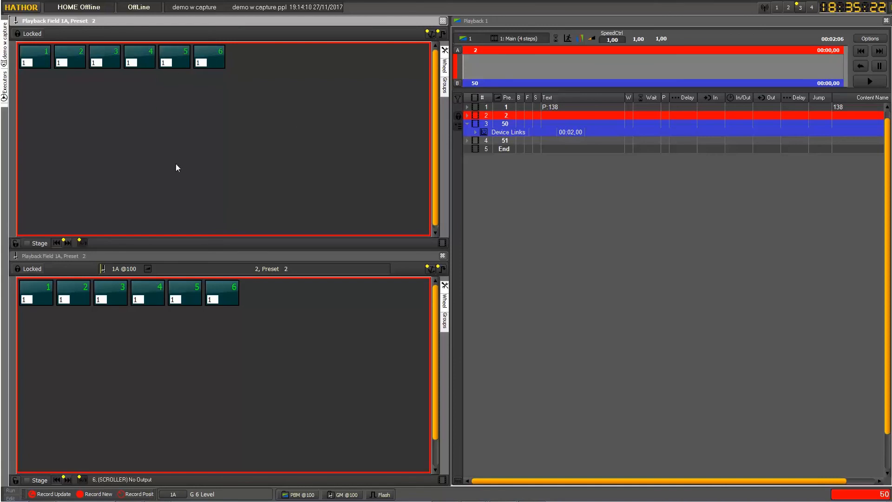
Step: Reduce the upper Playback Field's height to a single row of channels and enlarge its channel cells
{"action": "left_click_drag", "start_coordinate": [216, 250], "coordinate": [230, 117]}
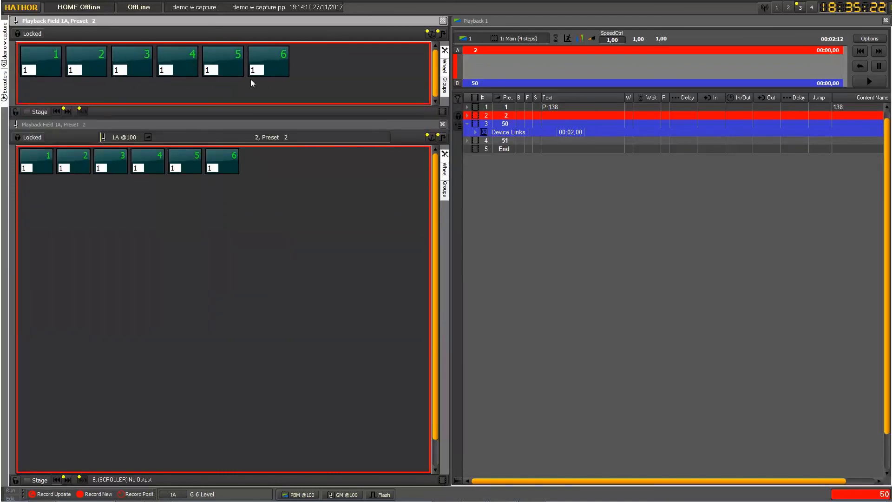
{"action": "left_click", "coordinate": [272, 209]}
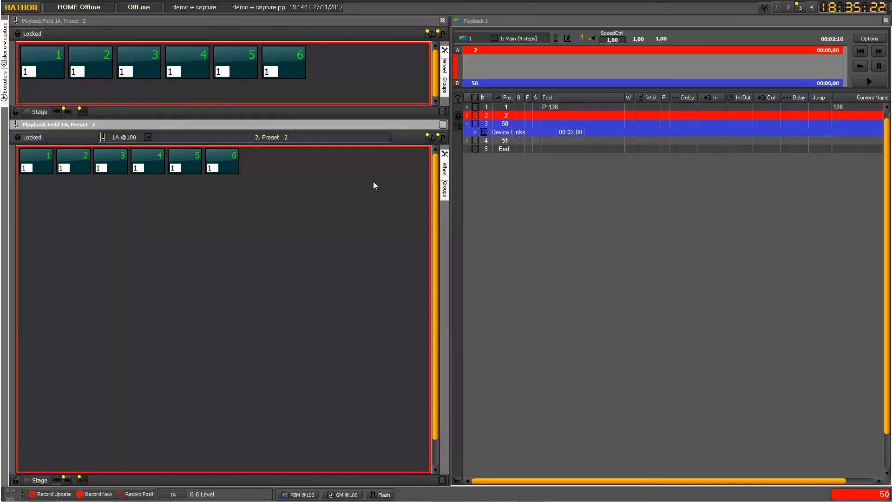
Step: Unlink the lower Playback Field, then show its channels in the Packed layout and select channels 41 to 50
{"action": "left_click", "coordinate": [431, 139]}
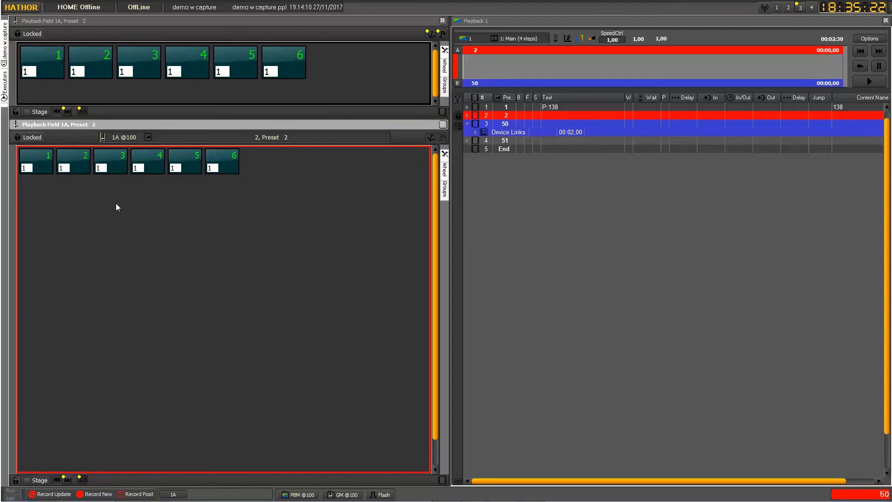
{"action": "left_click", "coordinate": [34, 137]}
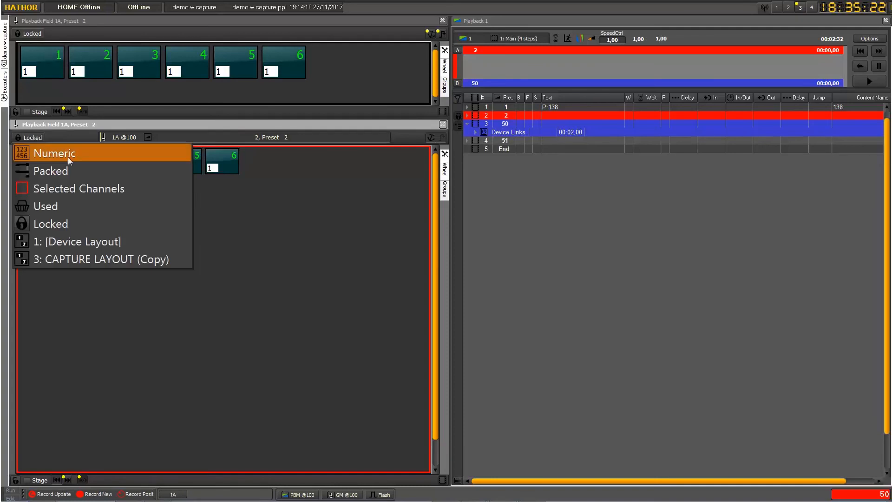
{"action": "left_click", "coordinate": [50, 171]}
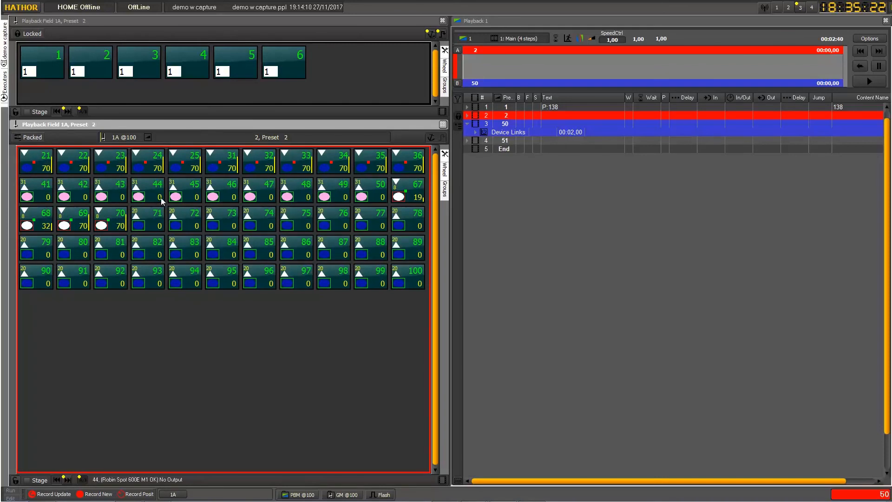
{"action": "left_click_drag", "start_coordinate": [44, 196], "coordinate": [368, 195]}
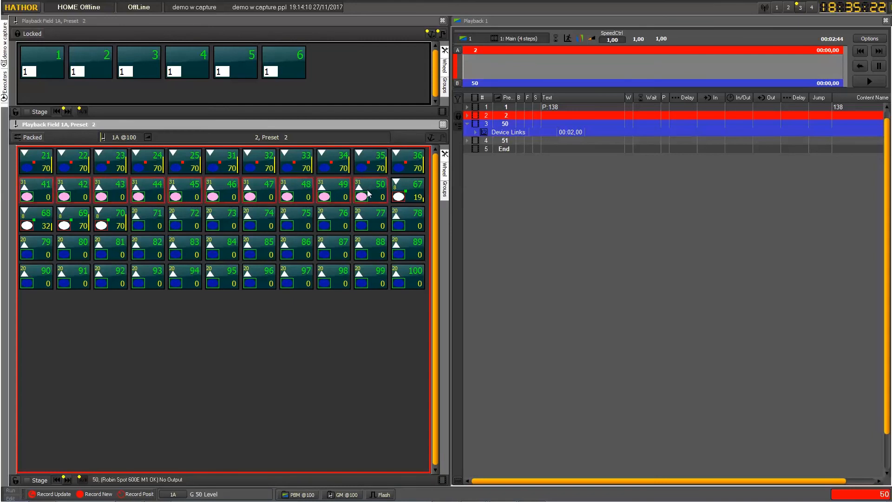
Step: Show only the selected channels 41 to 50 in the lower Playback Field and hold them with the Locked layout
{"action": "left_click", "coordinate": [38, 139]}
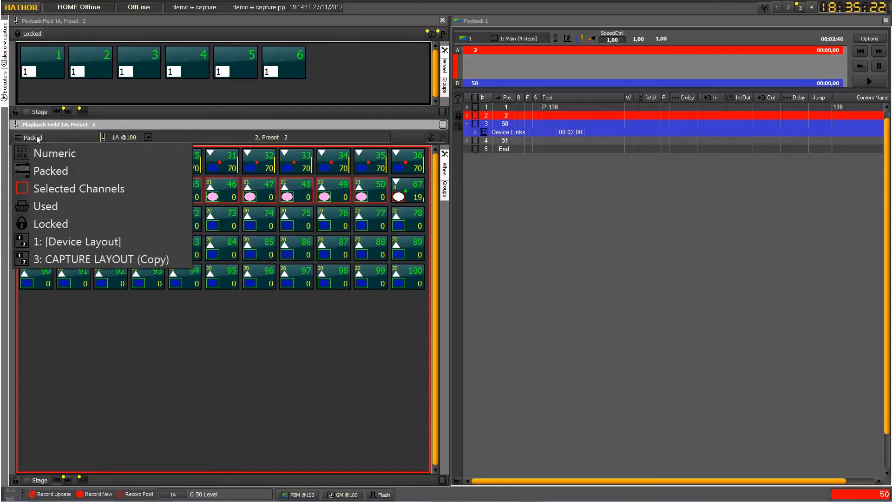
{"action": "left_click", "coordinate": [51, 188]}
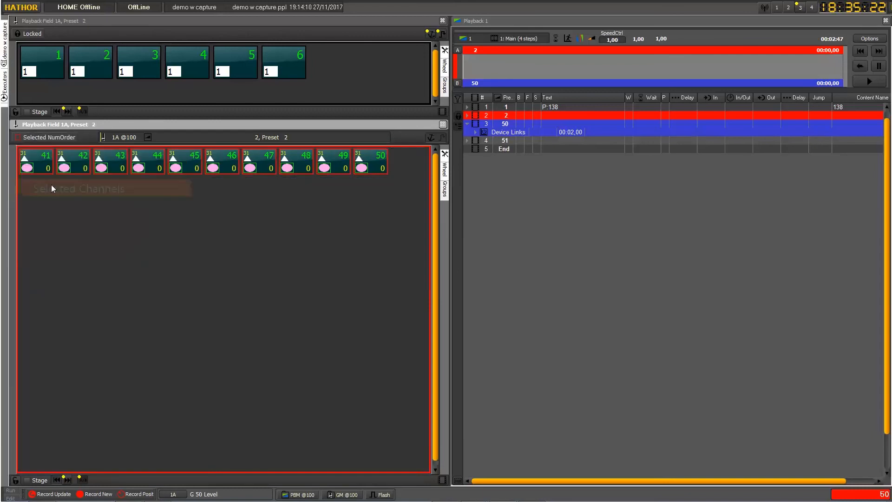
{"action": "left_click", "coordinate": [40, 139]}
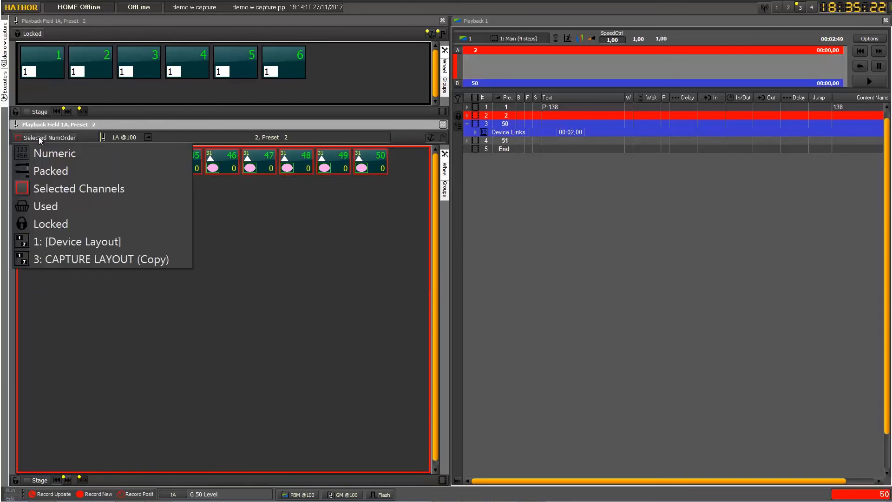
{"action": "left_click", "coordinate": [60, 225]}
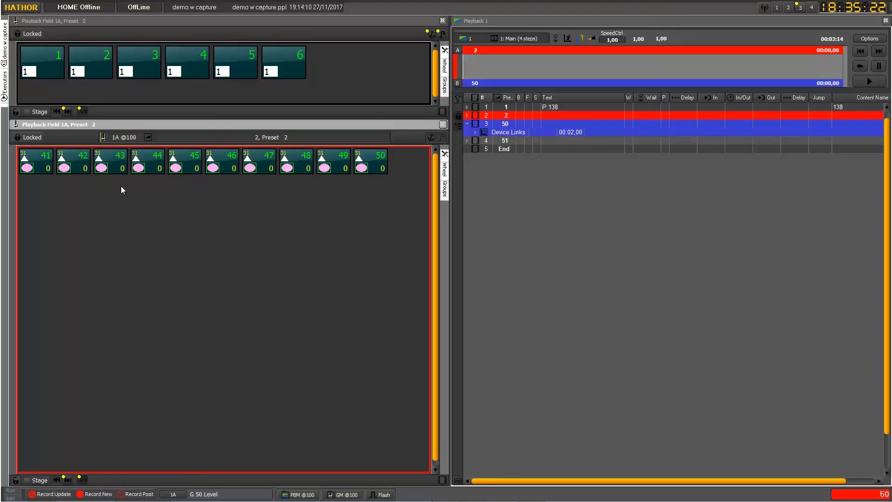
Step: Switch the lower Playback Field to the Used layout and toggle its Stage view on and off
{"action": "left_click", "coordinate": [40, 137]}
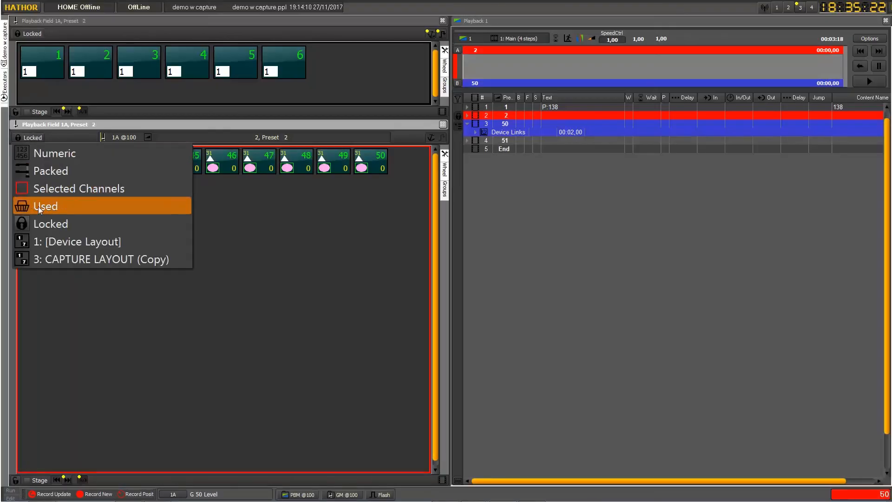
{"action": "left_click", "coordinate": [54, 207]}
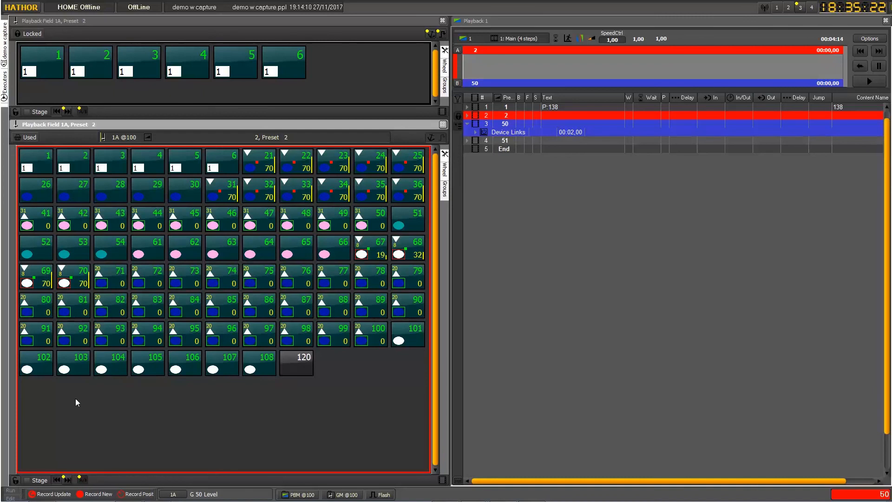
{"action": "left_click", "coordinate": [28, 482]}
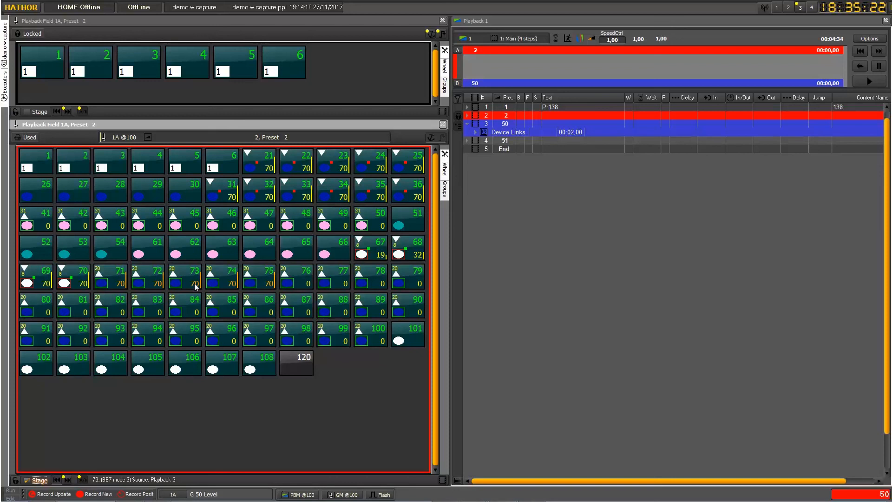
{"action": "left_click", "coordinate": [27, 481]}
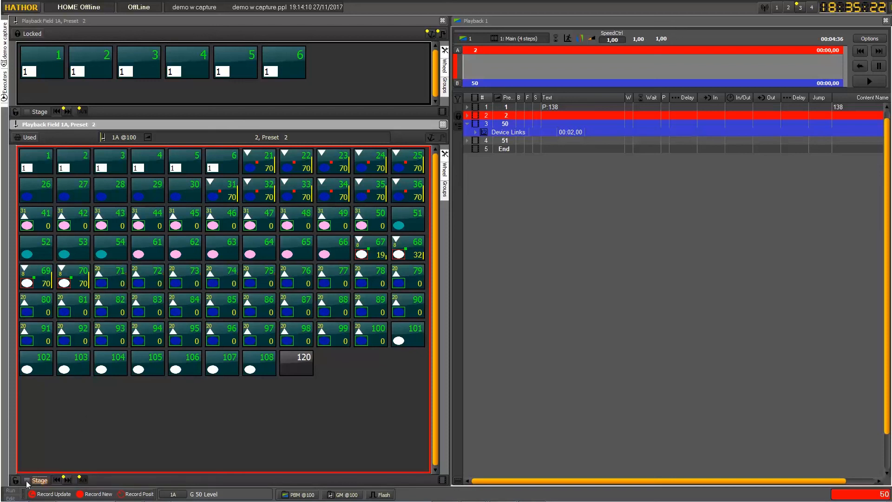
{"action": "left_click", "coordinate": [27, 480]}
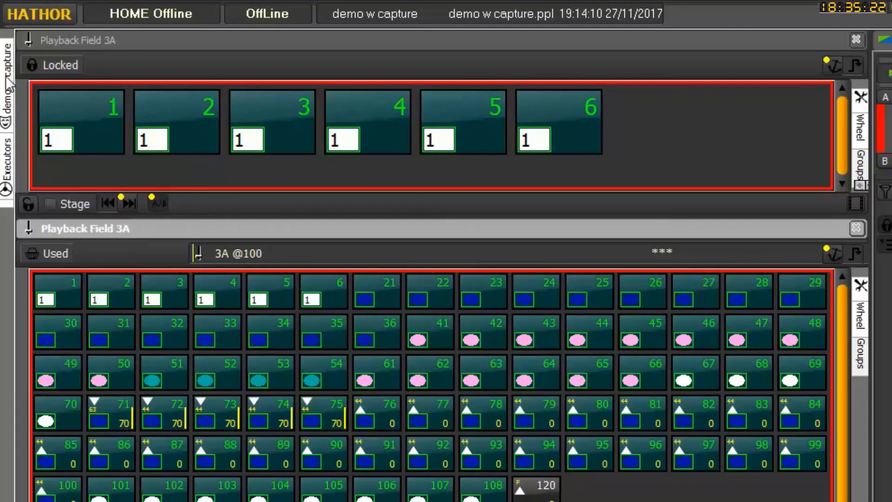
Step: Bring out the auto-hidden demo w capture browser and pin it open beside the Playback Fields
{"action": "left_click", "coordinate": [9, 84]}
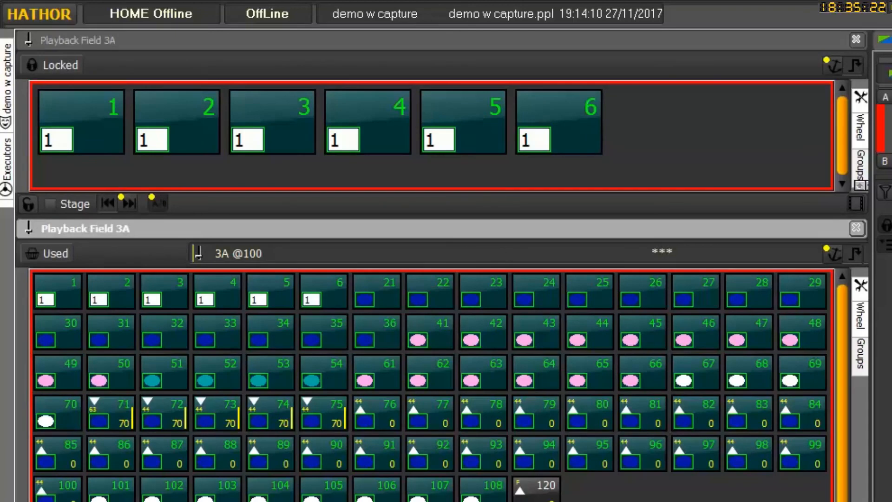
{"action": "mouse_move", "coordinate": [9, 80]}
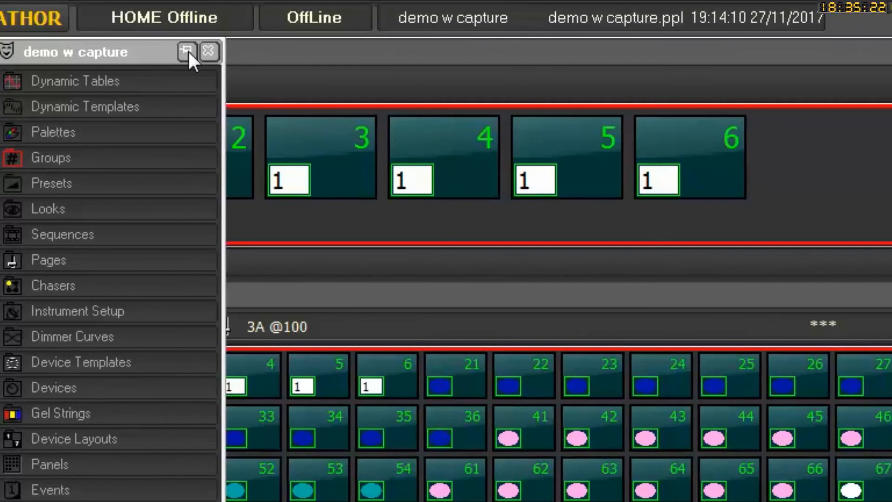
{"action": "left_click", "coordinate": [186, 49]}
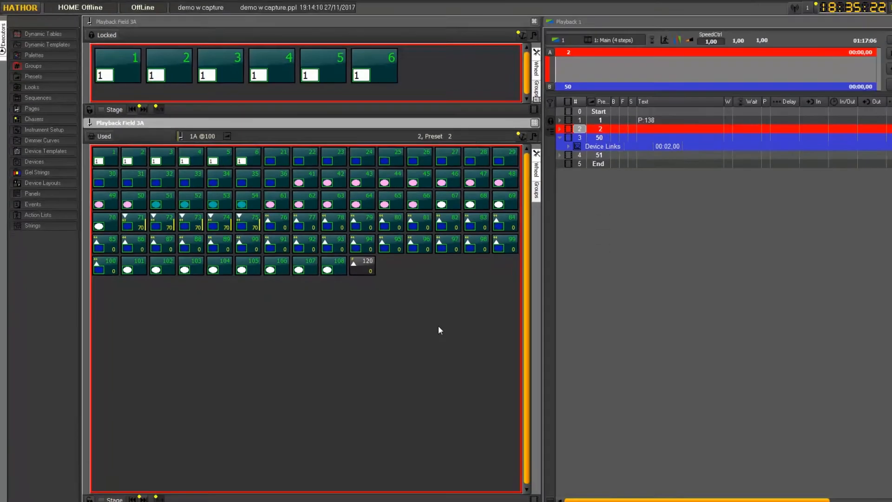
{"action": "left_click", "coordinate": [294, 122]}
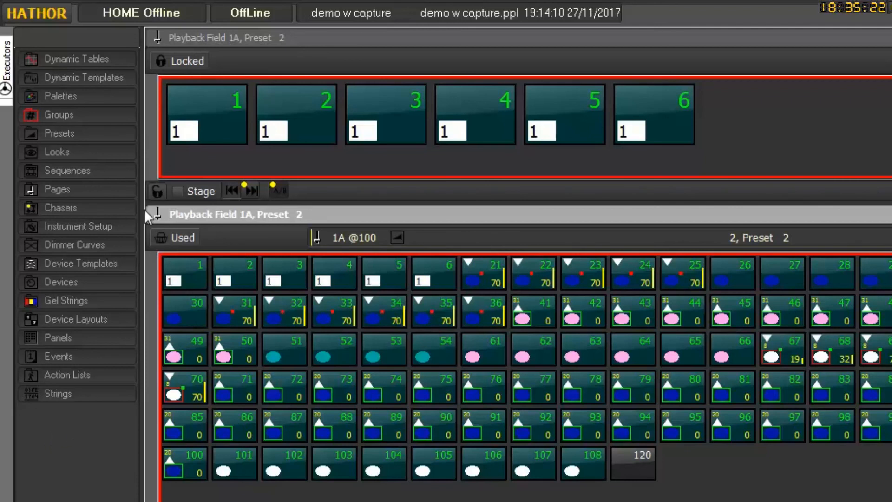
Step: Look through the Pages and Presets lists in the pinned browser and view the actions available for Preset 2
{"action": "left_click", "coordinate": [61, 189]}
{"action": "left_click", "coordinate": [68, 187]}
{"action": "left_click", "coordinate": [68, 132]}
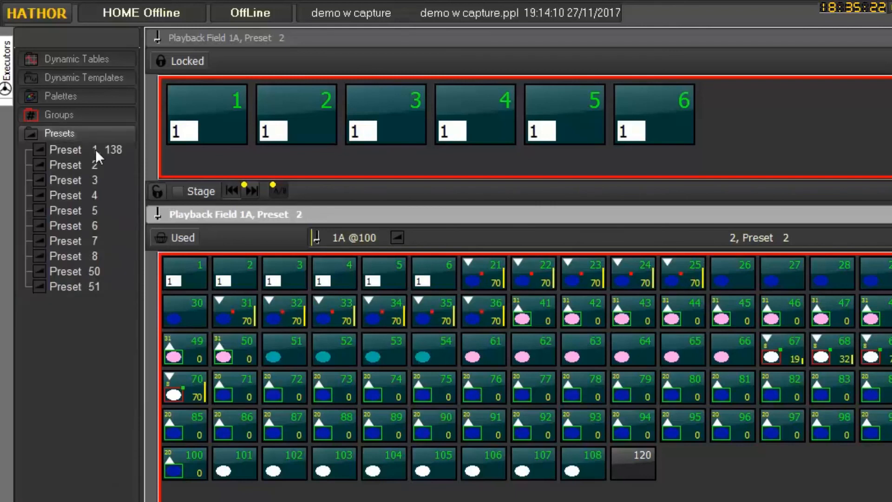
{"action": "left_click", "coordinate": [77, 160]}
{"action": "right_click", "coordinate": [77, 160]}
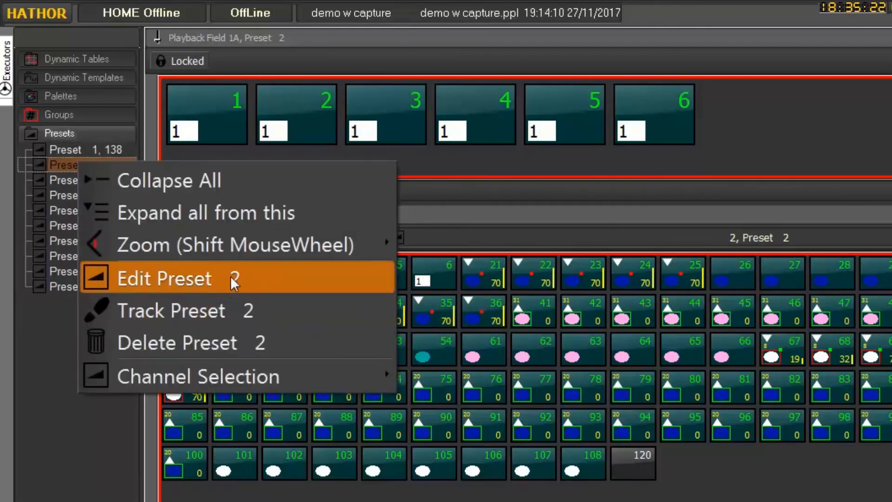
{"action": "left_click", "coordinate": [70, 131]}
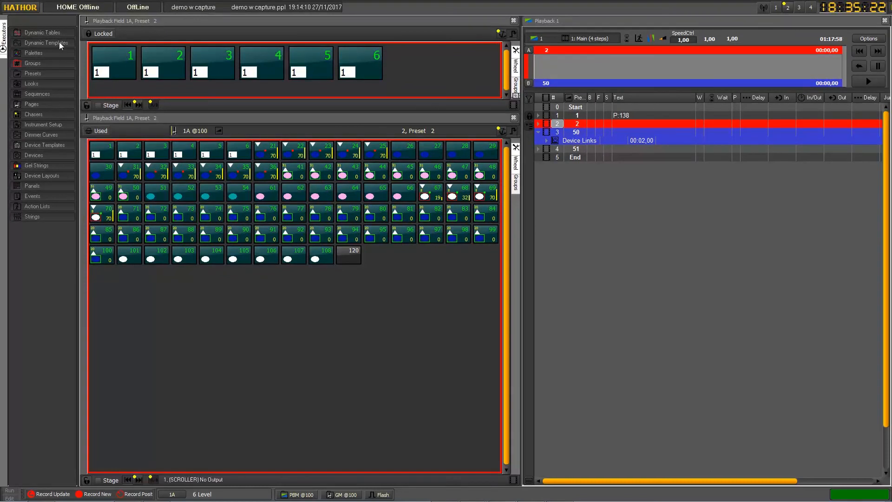
Step: Store the current screen layout in the Shows folder as a screen layout file named trianing
{"action": "left_click", "coordinate": [28, 9]}
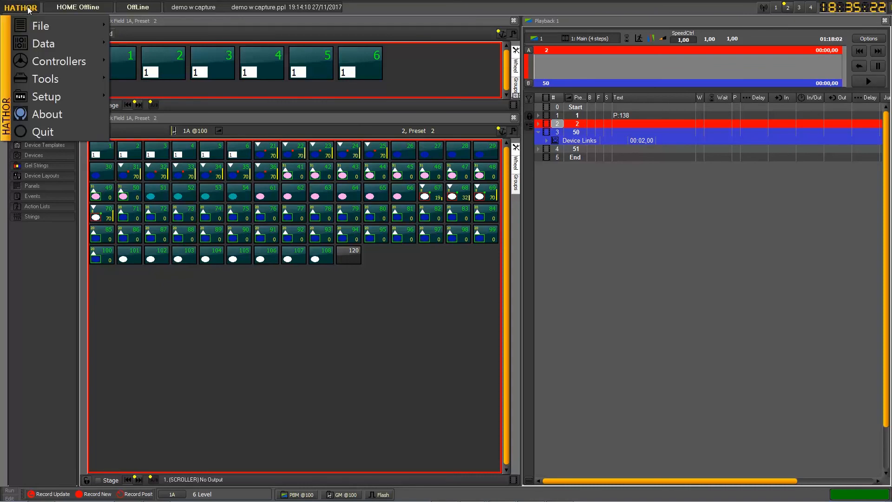
{"action": "mouse_move", "coordinate": [59, 97]}
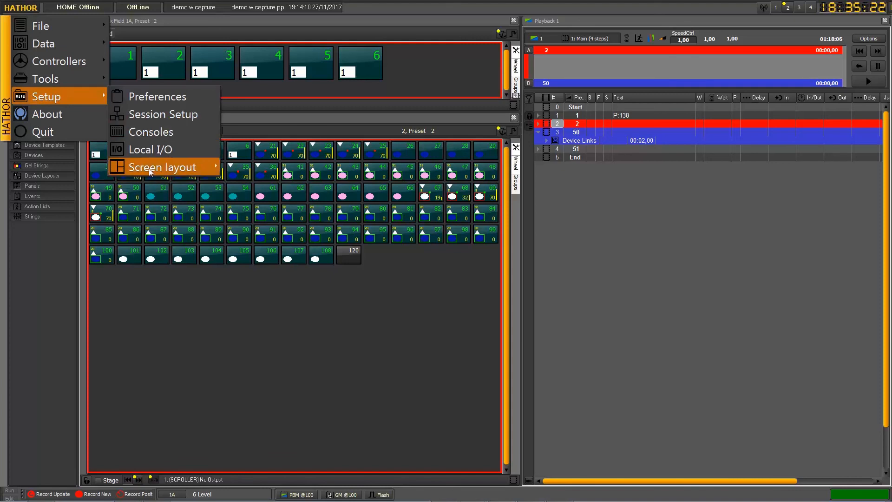
{"action": "mouse_move", "coordinate": [161, 169]}
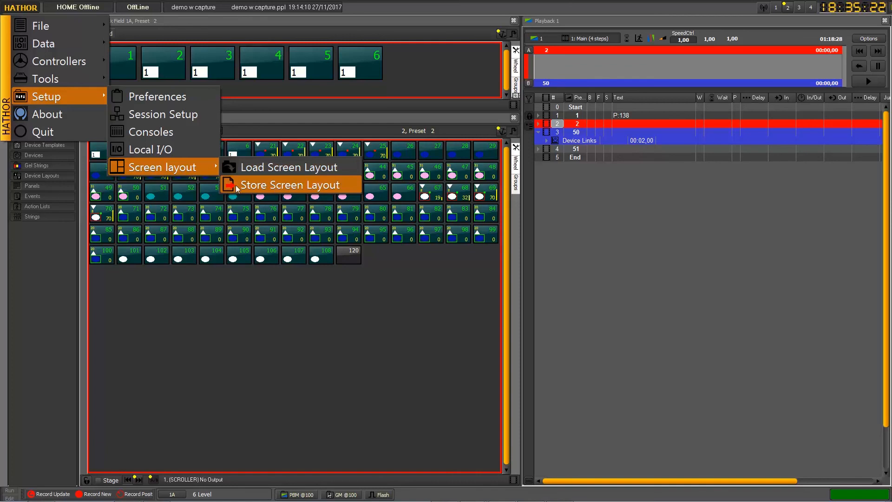
{"action": "left_click", "coordinate": [294, 186]}
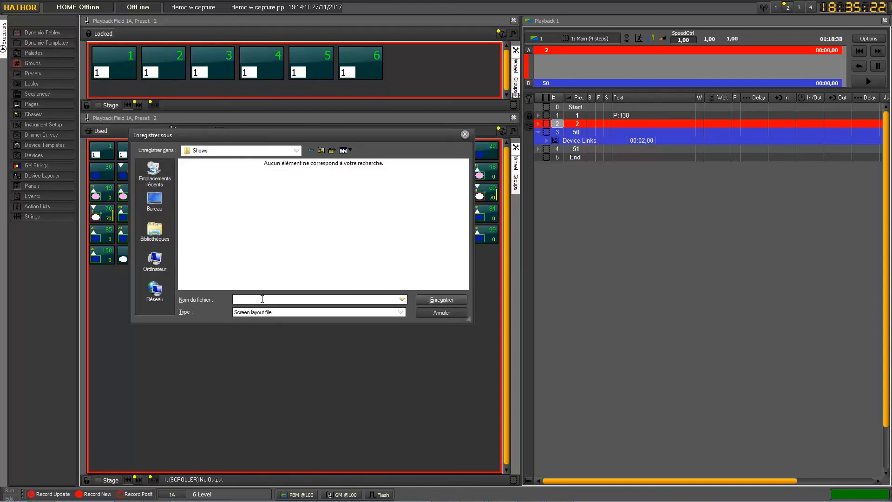
{"action": "type", "text": "aning"}
{"action": "left_click", "coordinate": [440, 299]}
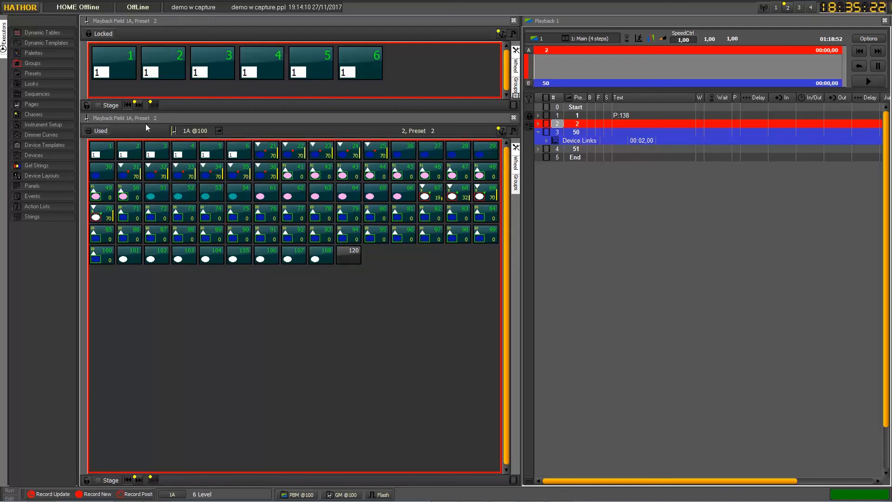
Step: View the screen layout files available for loading in the Shows folder and leave without loading one
{"action": "left_click", "coordinate": [26, 8]}
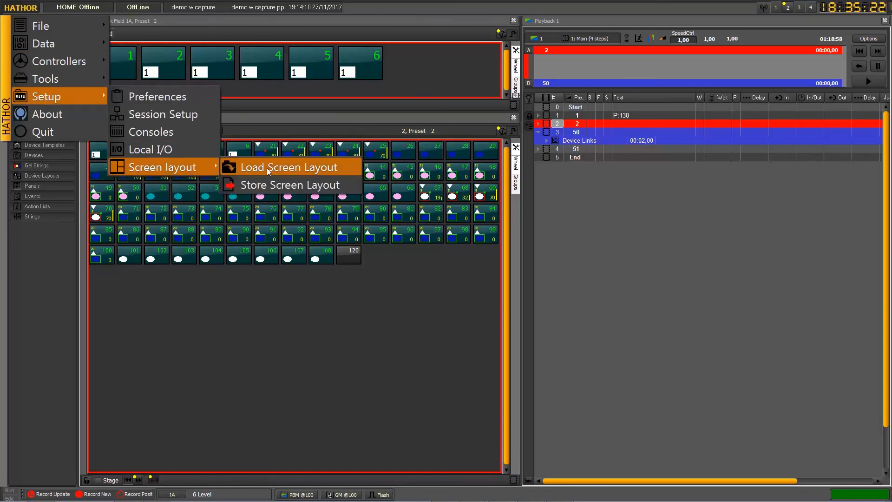
{"action": "left_click", "coordinate": [281, 168]}
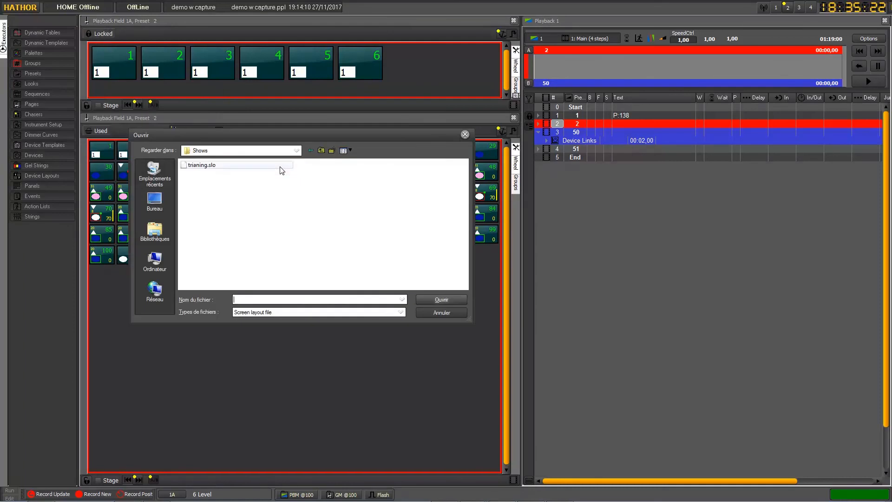
{"action": "left_click", "coordinate": [435, 313]}
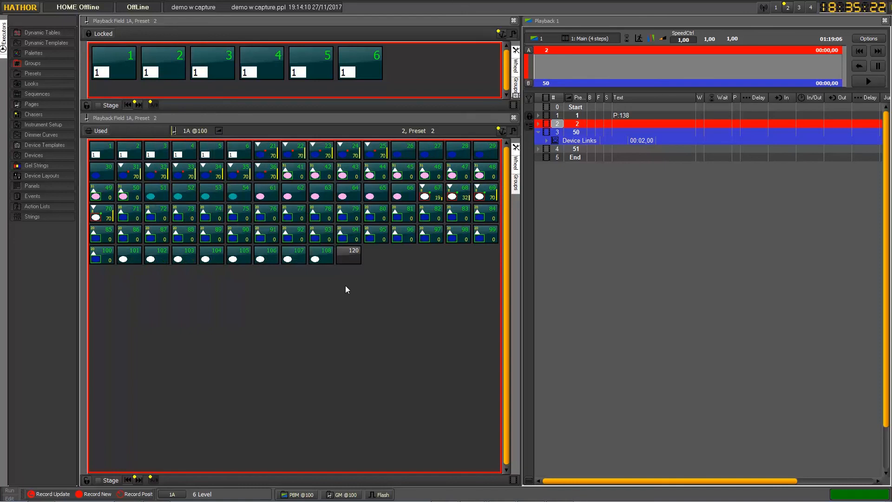